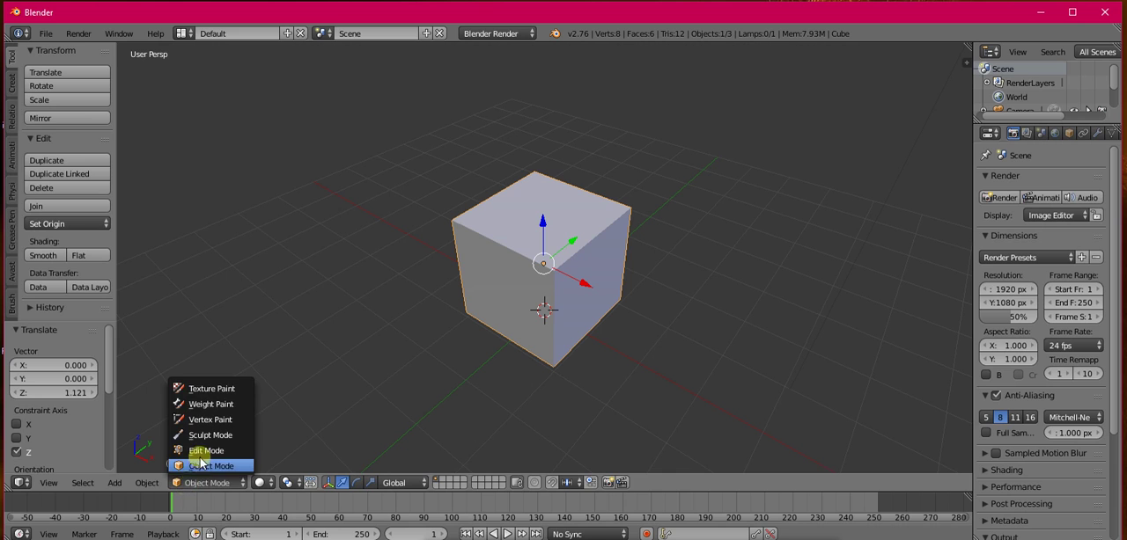
Step: In Edit Mode, select eight of the cube's edges and mark them as UV seams
key("Tab")
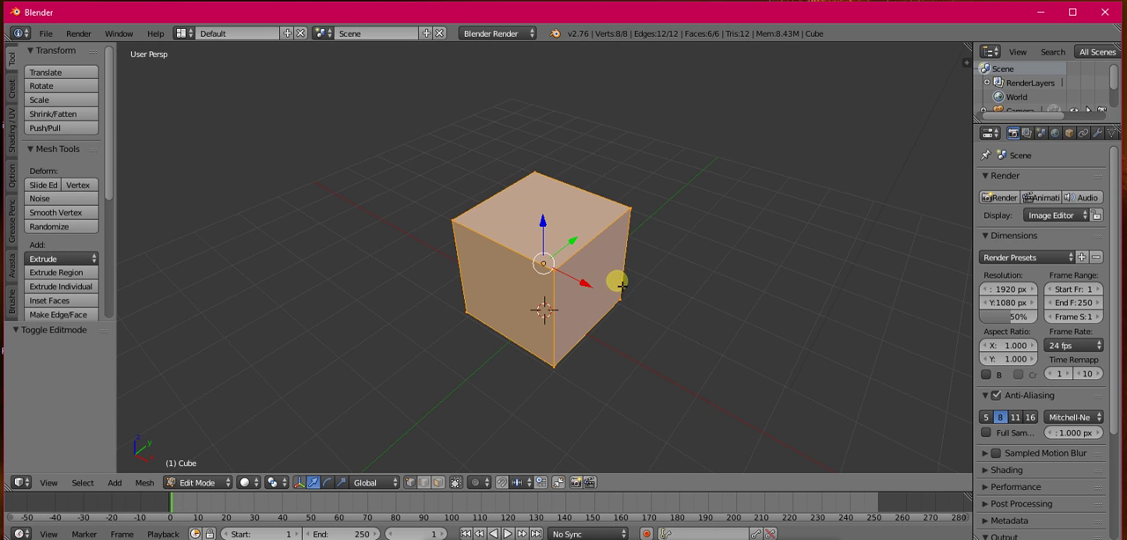
middle_click_drag(621, 287, 628, 267)
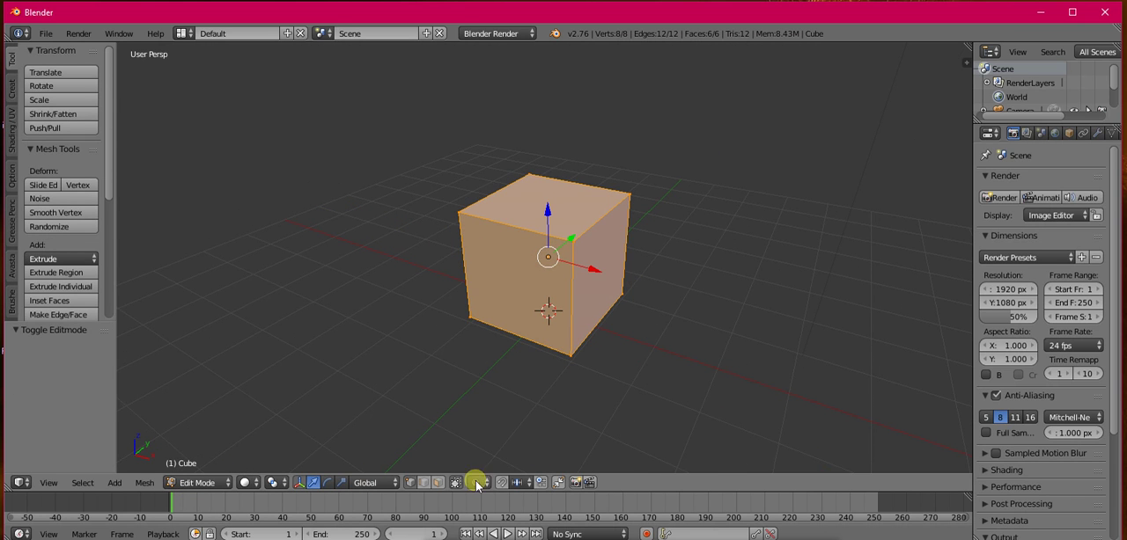
left_click(10, 139)
right_click(513, 344)
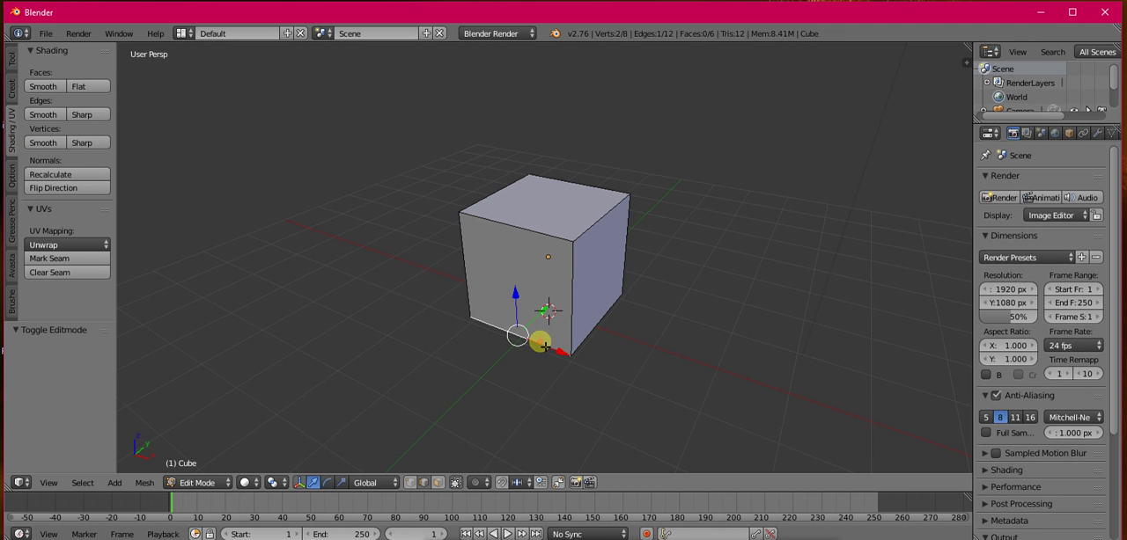
right_click(466, 264, "shift")
right_click(525, 190, "shift")
right_click(579, 310, "shift")
right_click(590, 235, "shift")
middle_click_drag(631, 241, 462, 238)
right_click(524, 261, "shift")
right_click(538, 300, "shift")
right_click(583, 248, "shift")
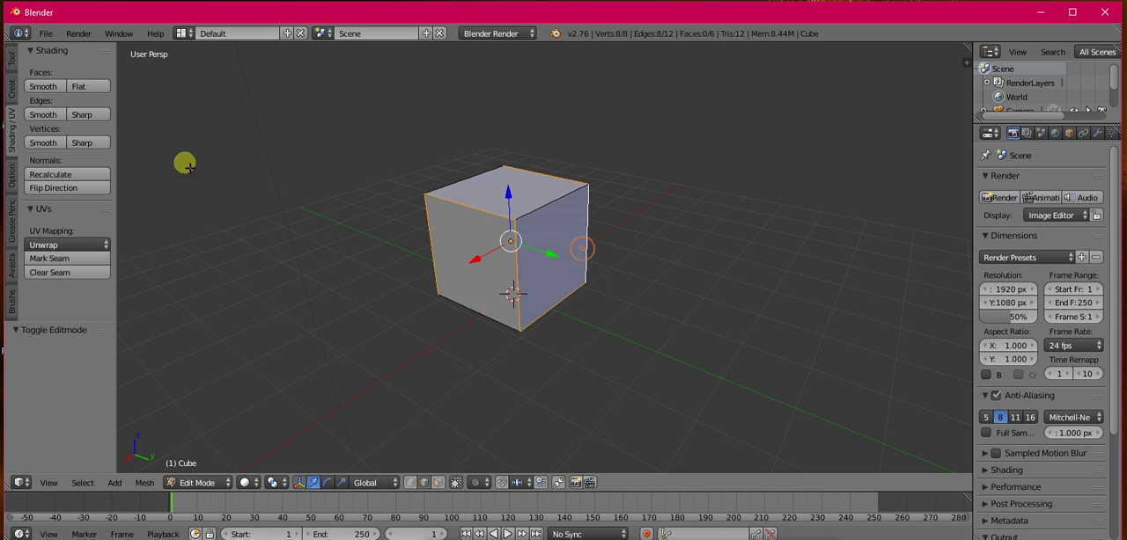
left_click(50, 259)
Step: Select the cube's entire mesh and rename its material to "cube 1"
middle_click_drag(513, 296, 719, 302)
key("a")
key("a")
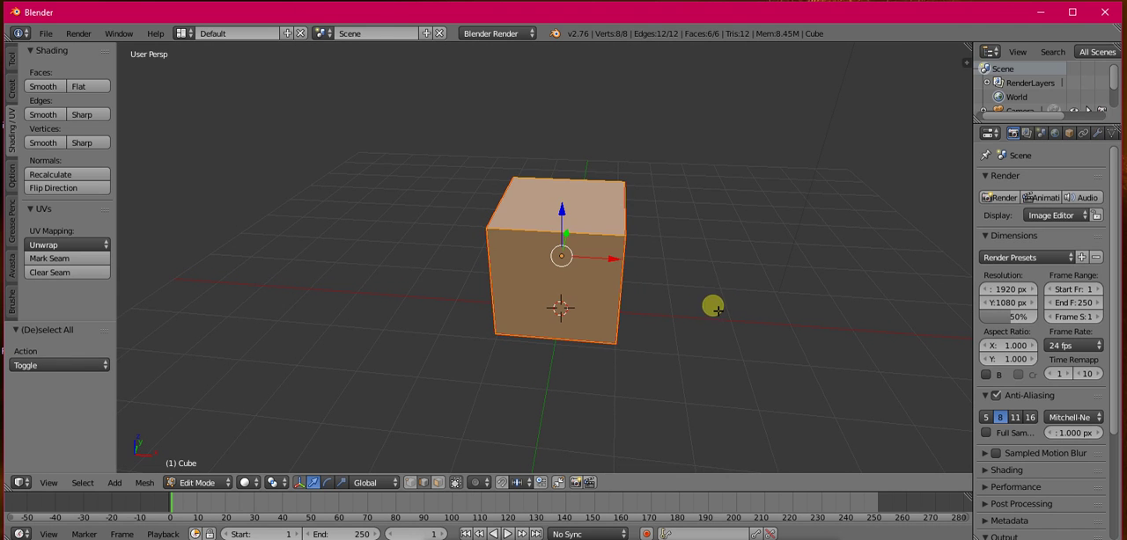
scroll(637, 266, "down", 1)
middle_click_drag(603, 271, 722, 234)
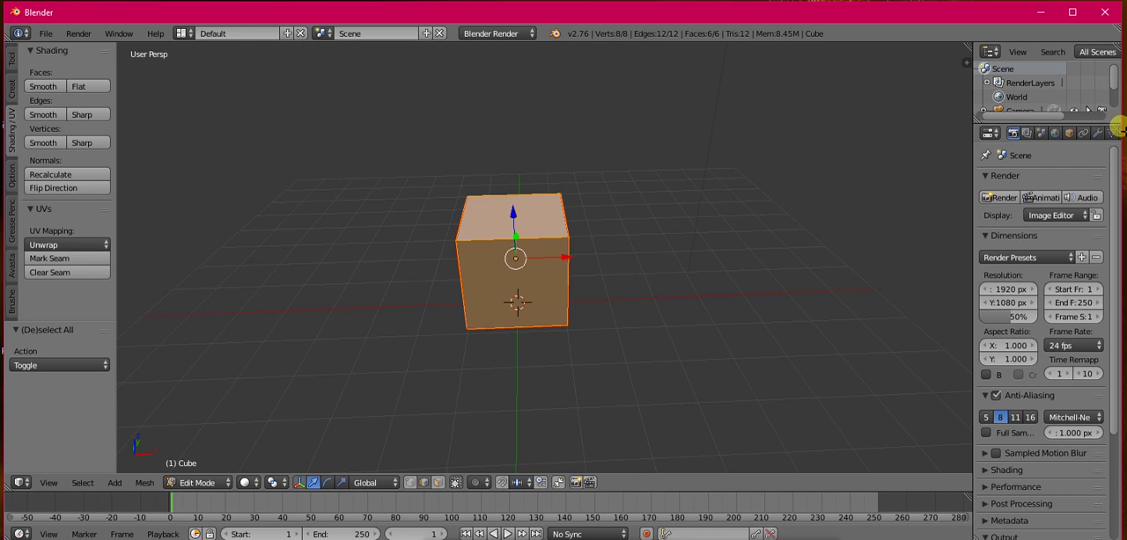
scroll(1098, 133, "down", 1)
scroll(1107, 138, "down", 1)
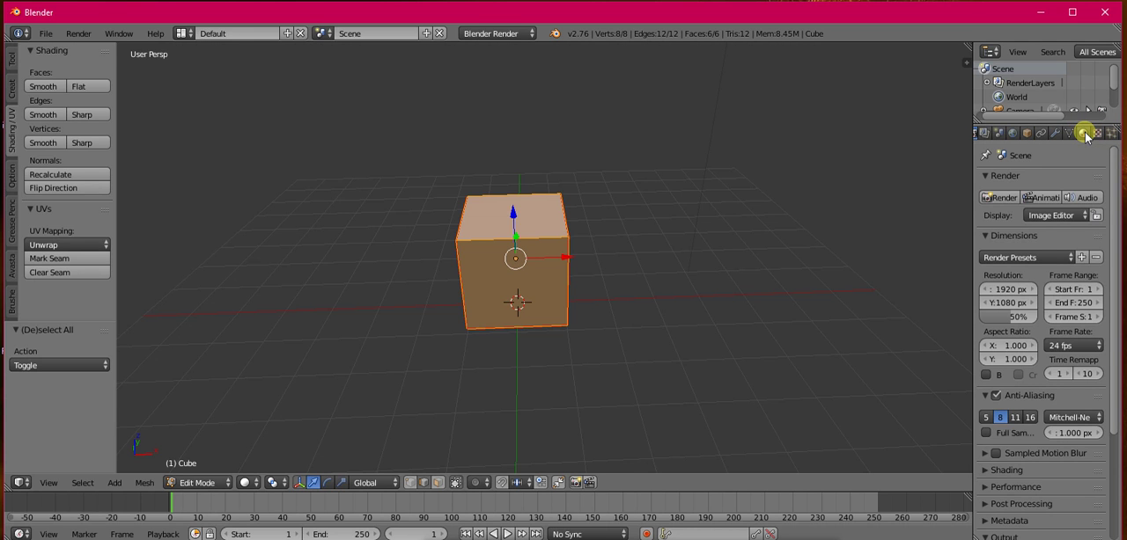
left_click(1084, 134)
left_click(1008, 192)
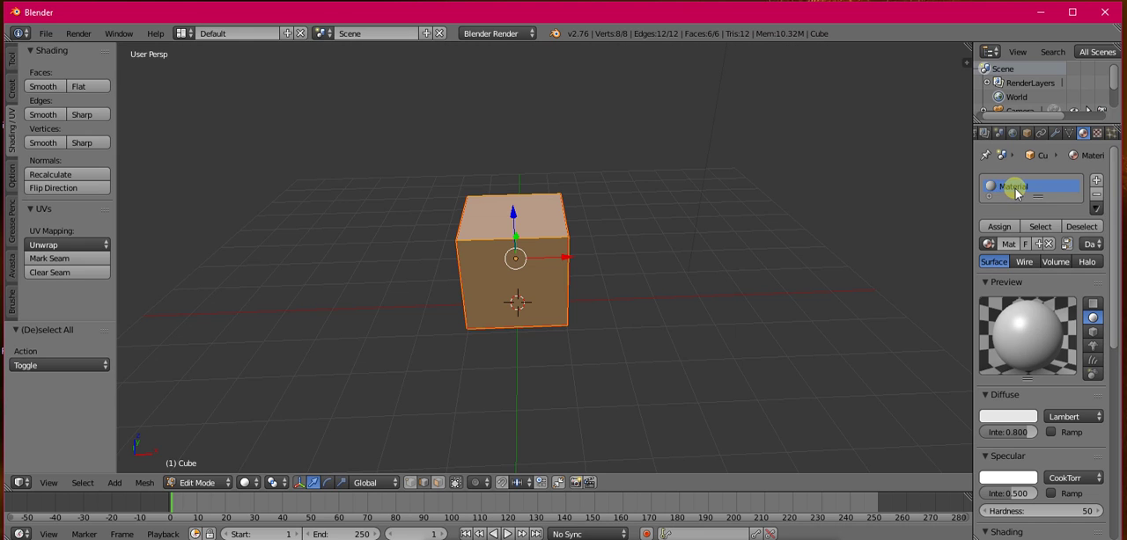
double_click(1018, 192)
Step: Set the diffuse colour of material "cube 1" to magenta at full brightness and assign it to the selected mesh
left_click(1006, 421)
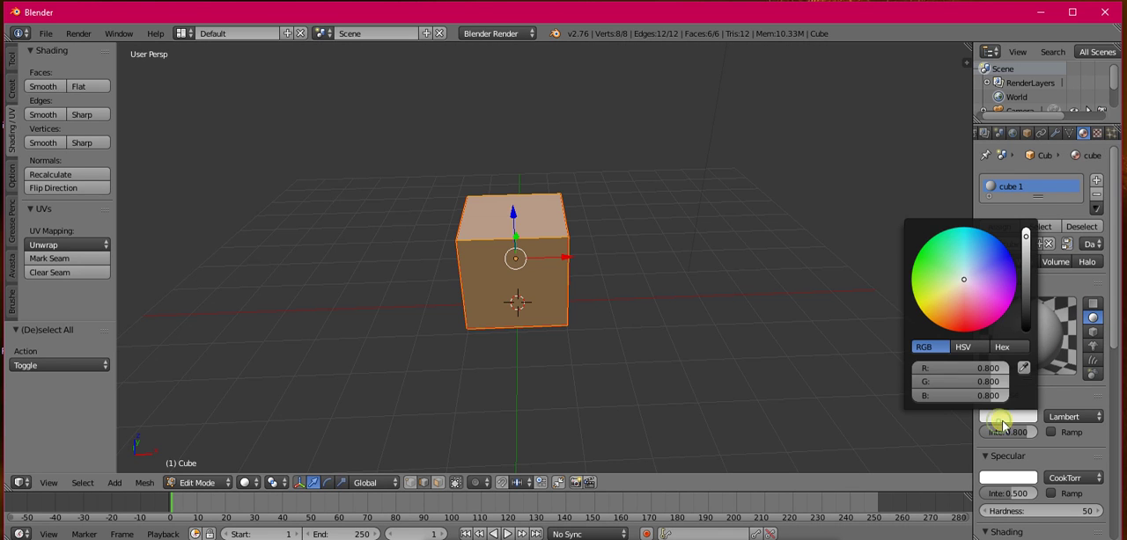
left_click_drag(963, 275, 1001, 309)
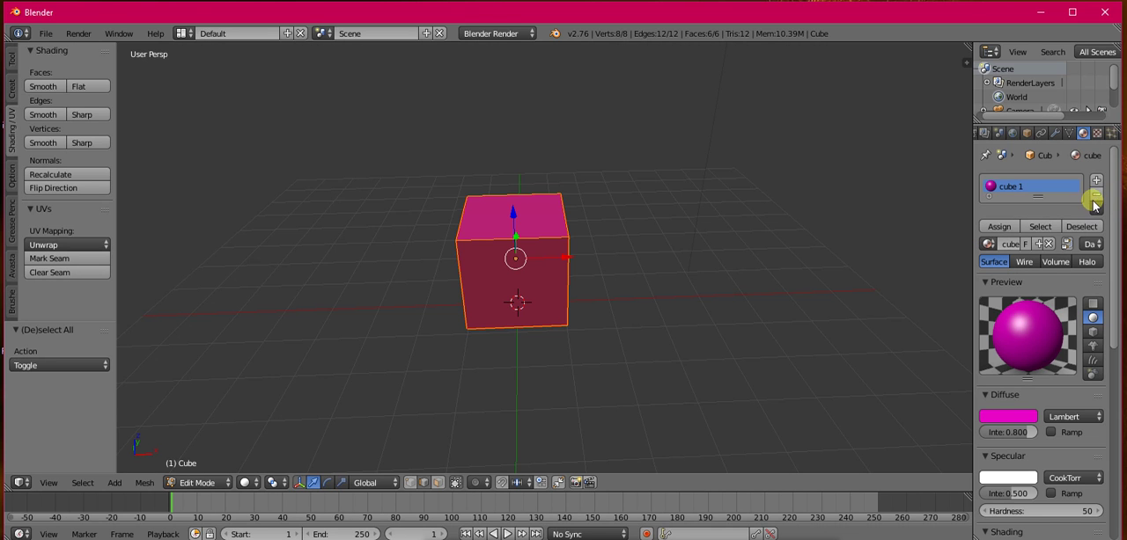
left_click(1026, 418)
left_click_drag(1028, 248, 1023, 206)
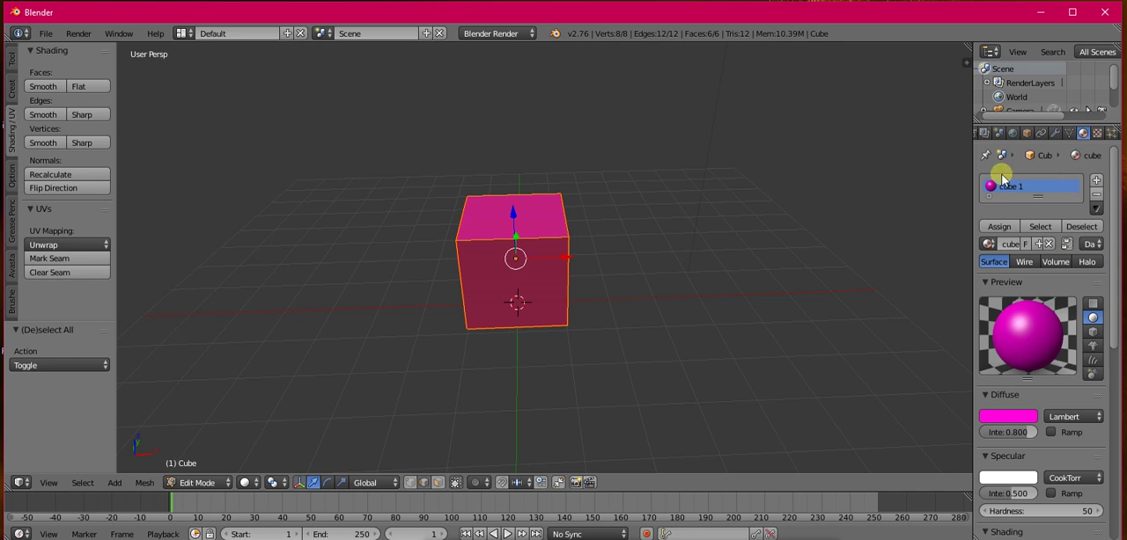
left_click(1001, 227)
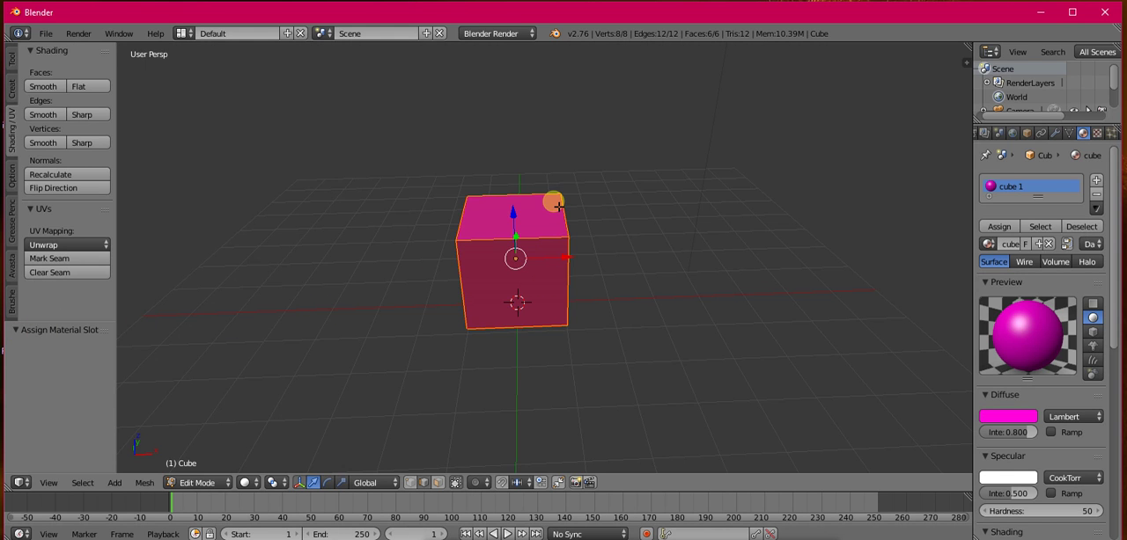
Step: Enable vertex selection, return to Object Mode and place a duplicate of the cube 2.55 units along the X axis
mouse_move(545, 275)
middle_mouse_down()
mouse_move(696, 265)
mouse_move(534, 304)
mouse_move(543, 234)
mouse_move(548, 259)
mouse_move(536, 270)
mouse_move(493, 261)
mouse_move(549, 264)
middle_mouse_up()
left_click(411, 485)
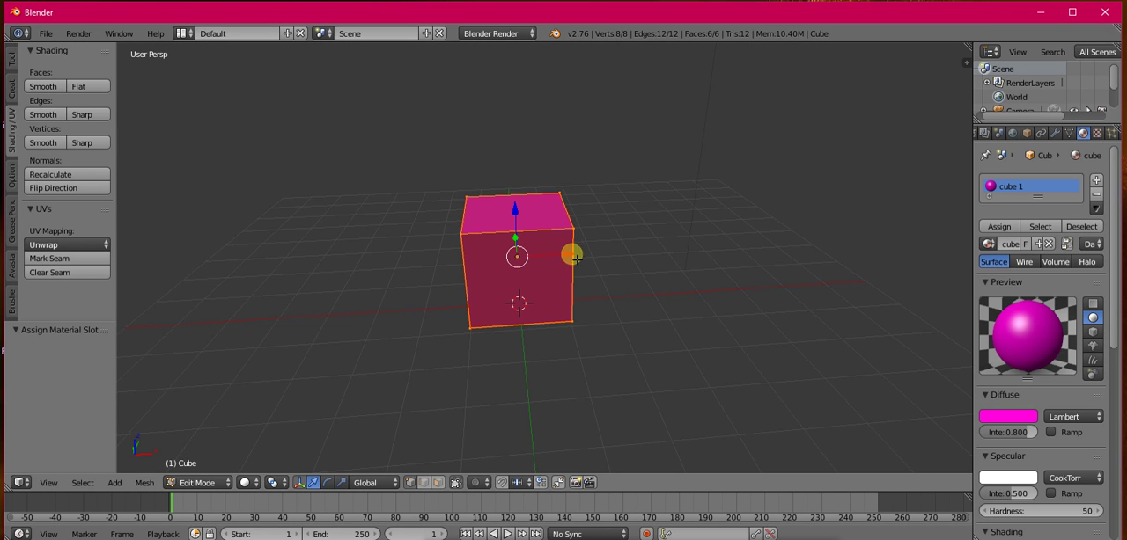
middle_click_drag(484, 258, 475, 239)
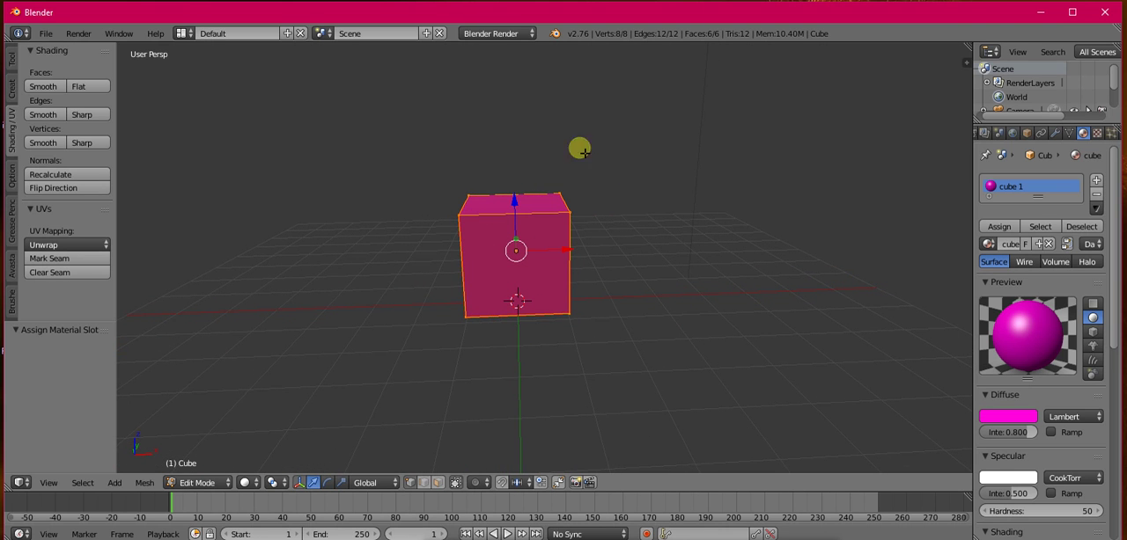
left_click(172, 481)
left_click(189, 463)
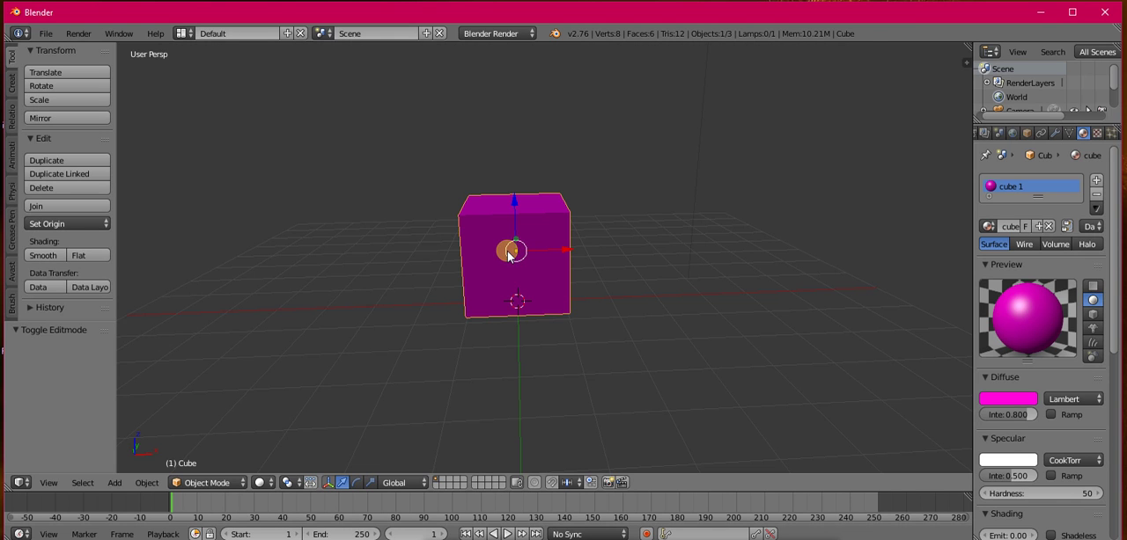
key("shift+d")
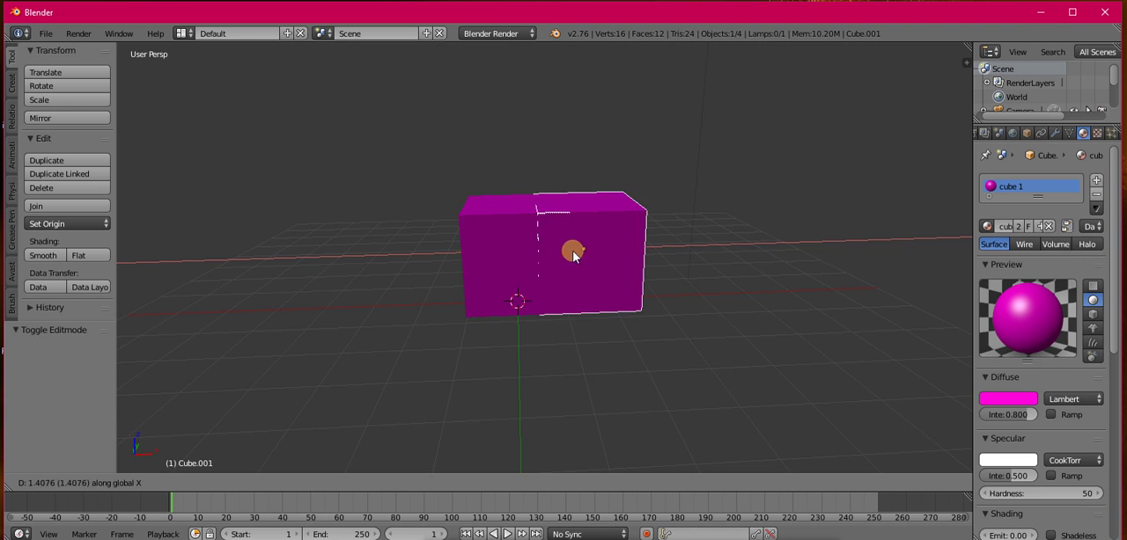
left_click(641, 261)
middle_click_drag(641, 260, 629, 285)
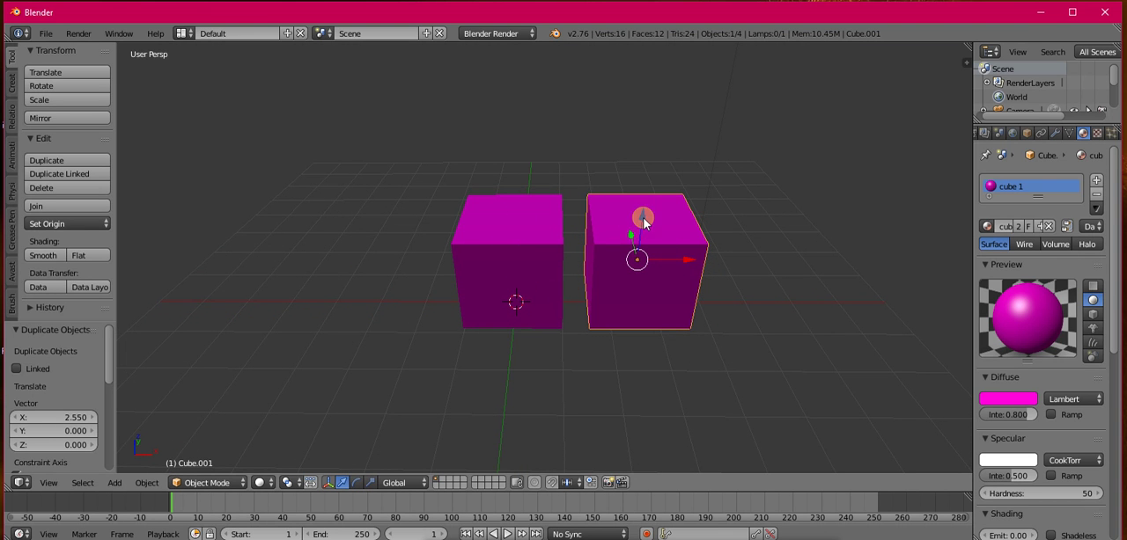
left_click(206, 483)
left_click(214, 452)
middle_click_drag(611, 281, 631, 274)
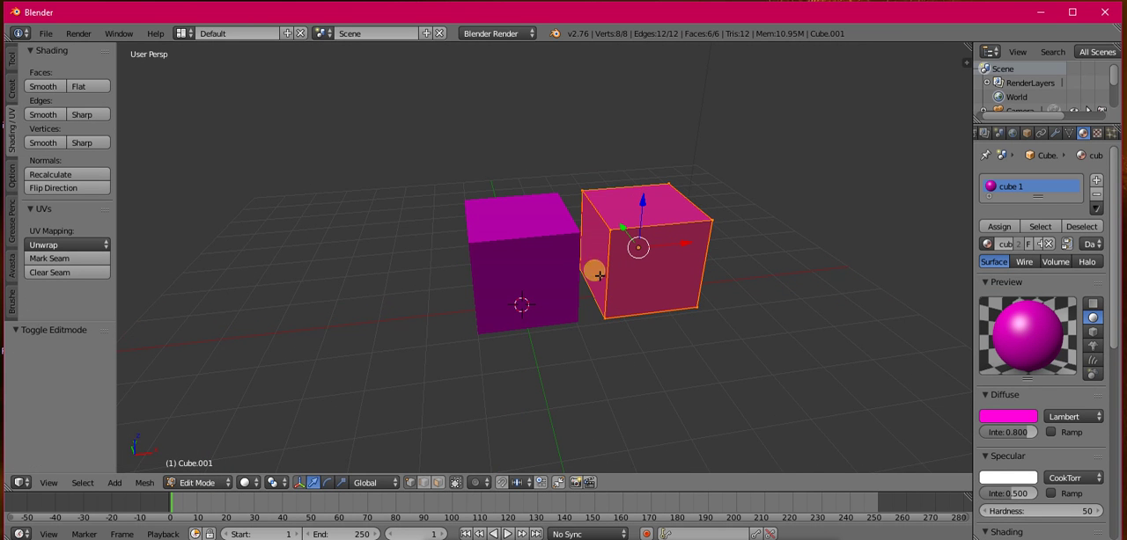
middle_click_drag(555, 284, 531, 281)
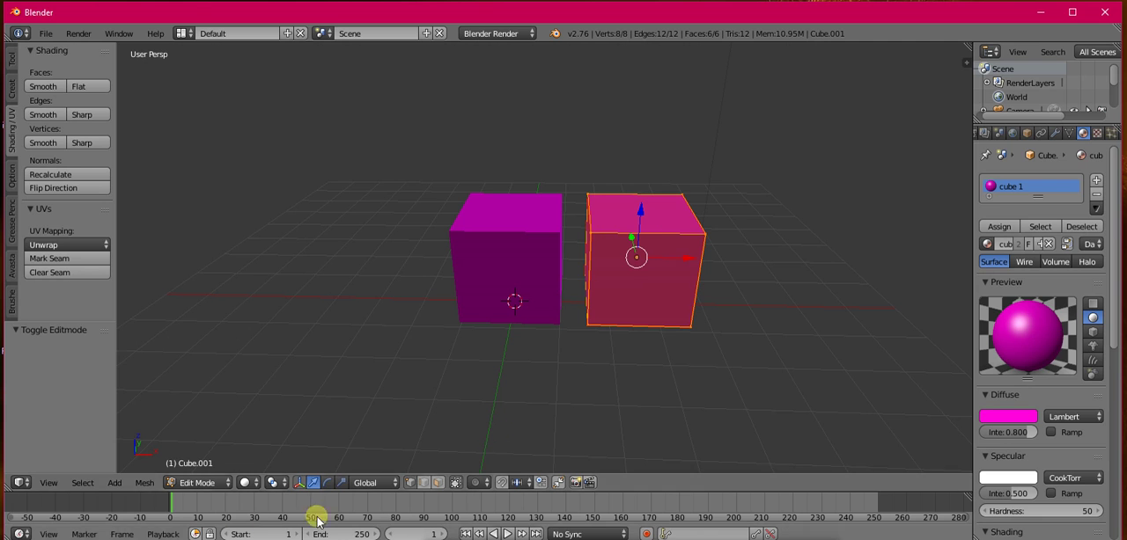
left_click(197, 482)
left_click(204, 467)
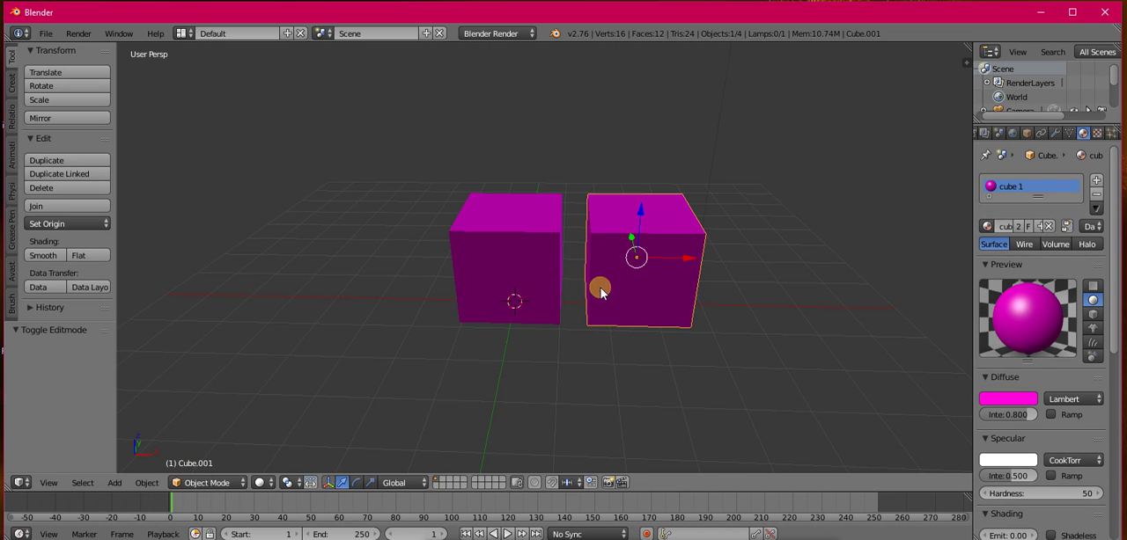
Step: Remove the duplicate cube's material slot and give the cube a new material named "Cube 2" in Edit Mode
left_click(1096, 196)
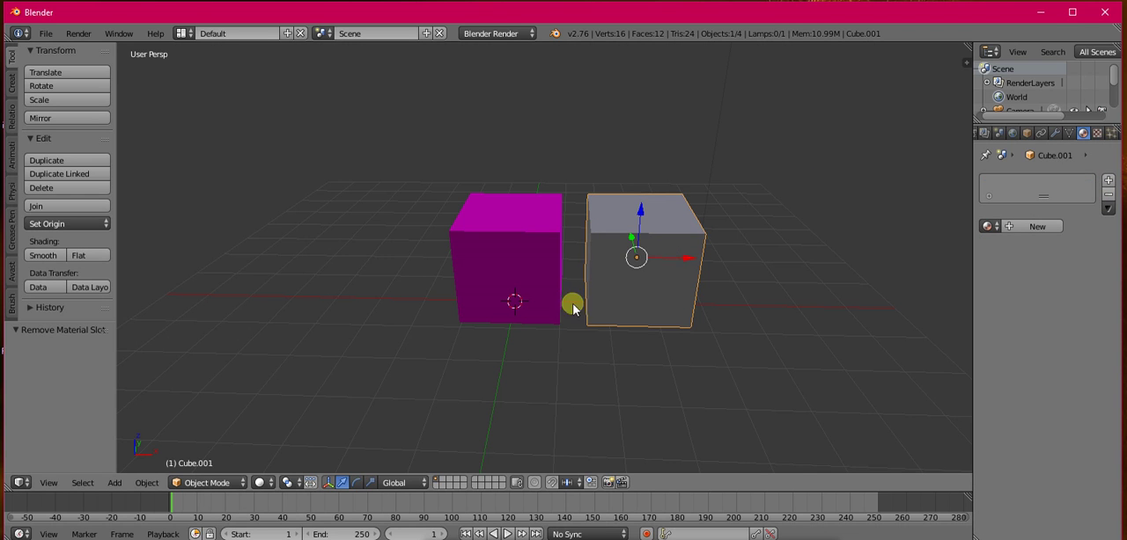
left_click(192, 491)
left_click(189, 454)
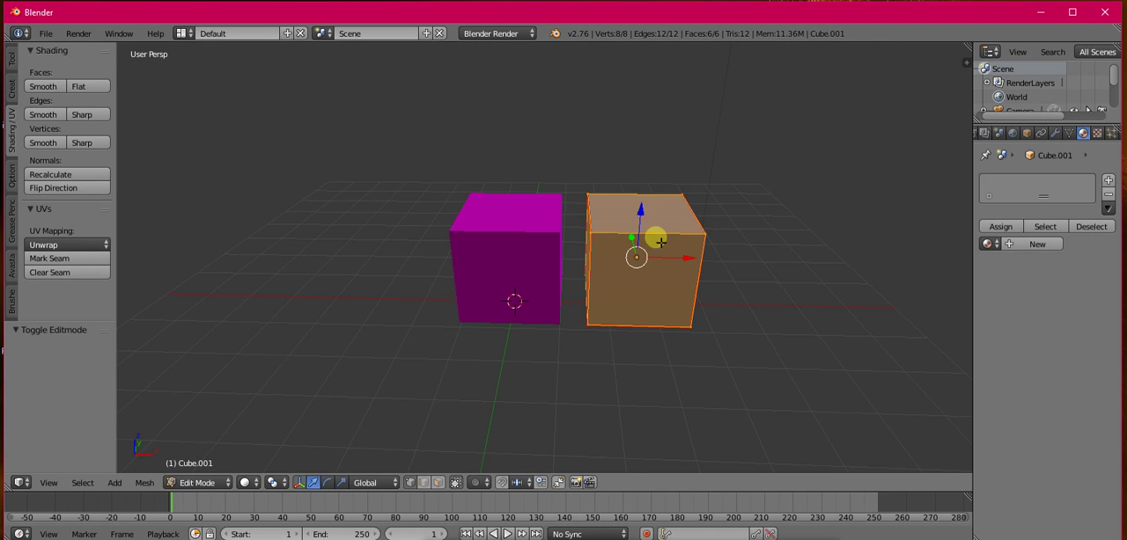
left_click(1010, 244)
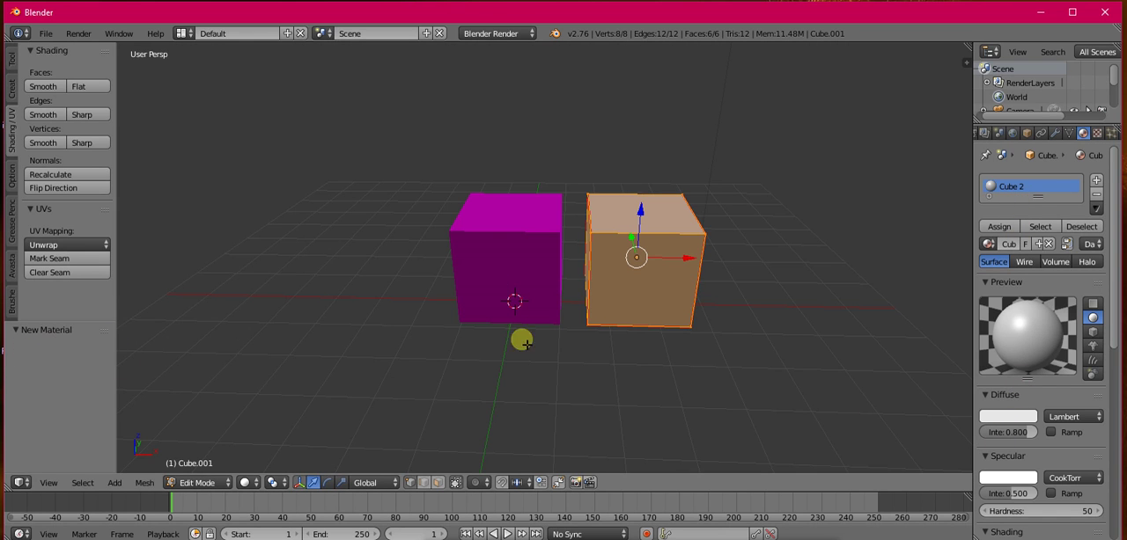
Step: Set the diffuse colour of material "Cube 2" to pure blue at full brightness and assign it to the duplicate's mesh
left_click(1011, 417)
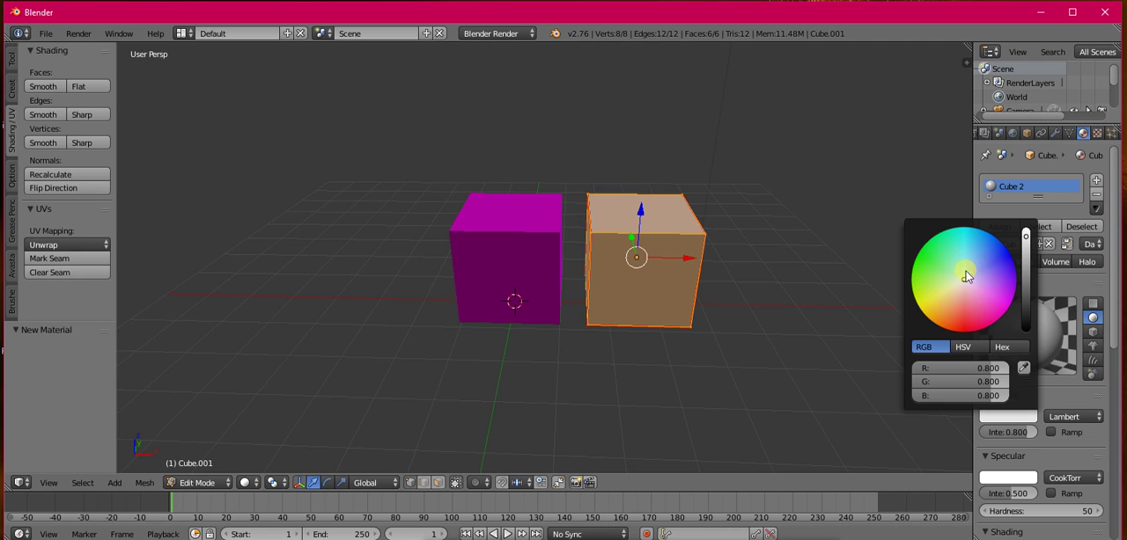
left_click(1001, 255)
left_click(1009, 407)
left_click(1006, 411)
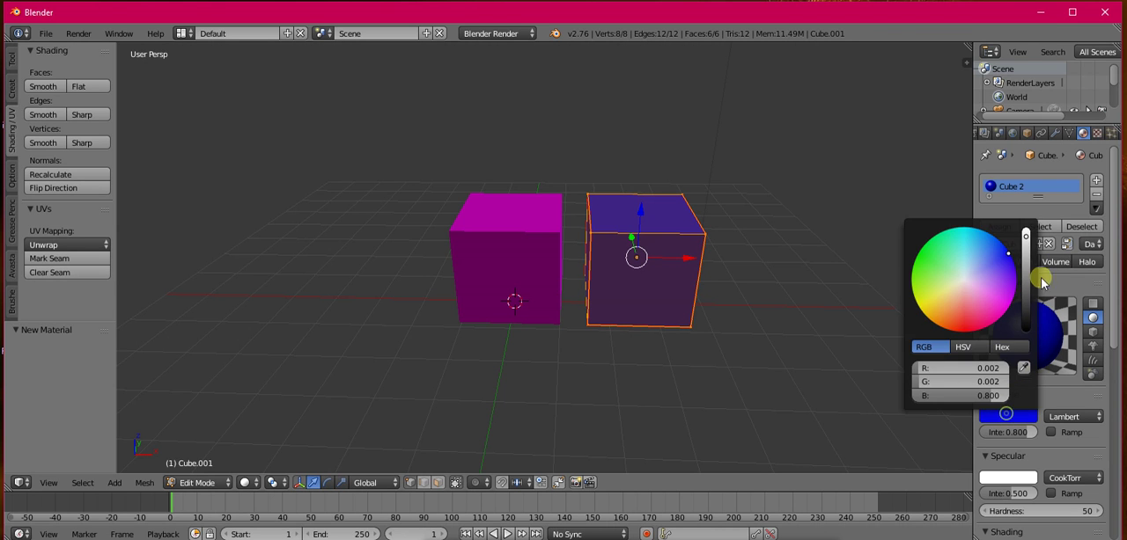
left_click_drag(1027, 242, 1025, 220)
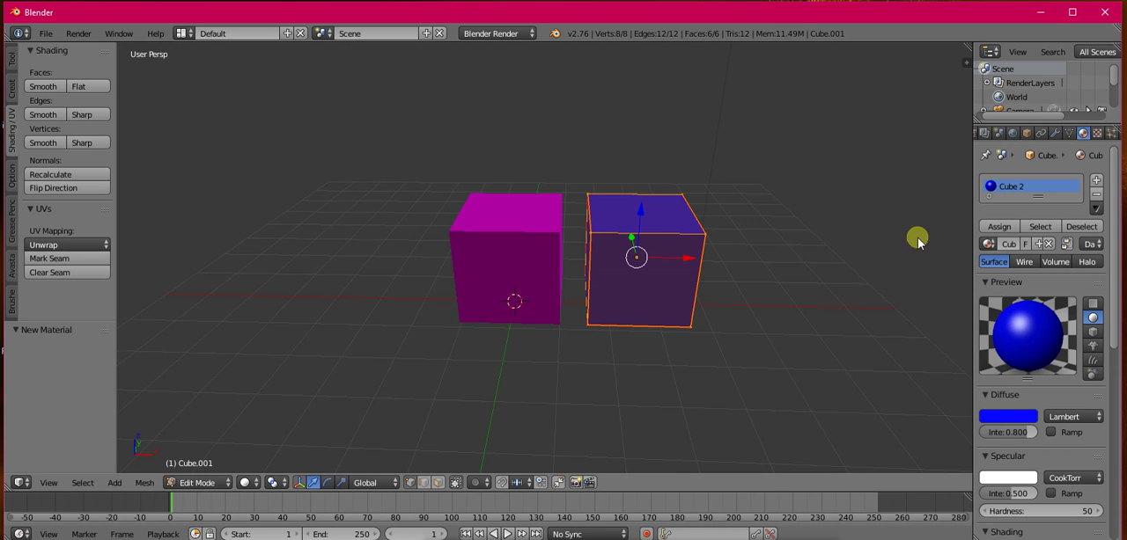
left_click(999, 226)
Step: Return to Object Mode, add the magenta cube to the selection and join both cubes into one object
left_click(188, 483)
left_click(180, 467)
middle_click_drag(573, 293, 516, 231)
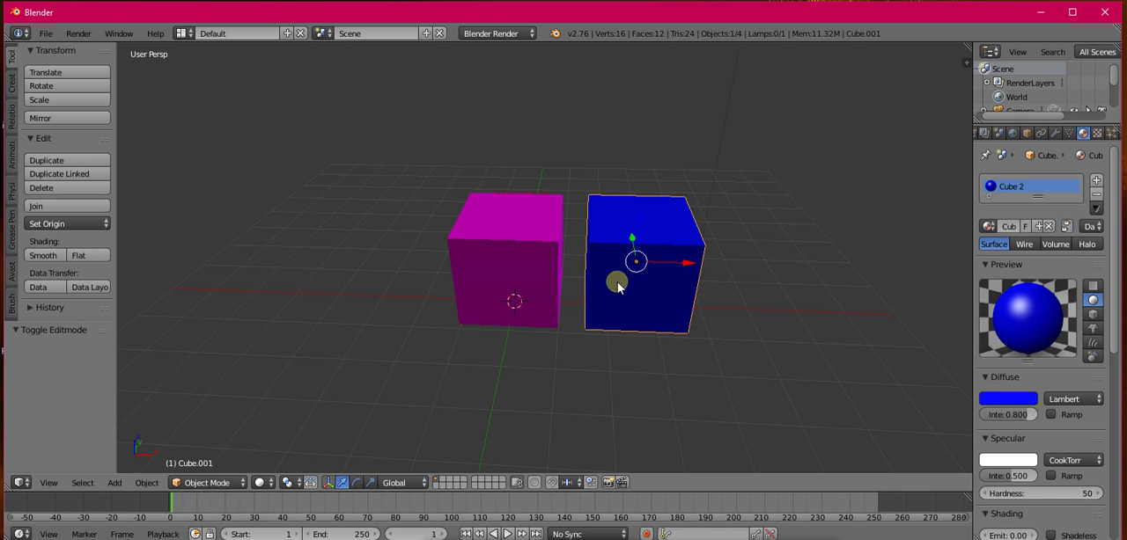
right_click(526, 277, "shift")
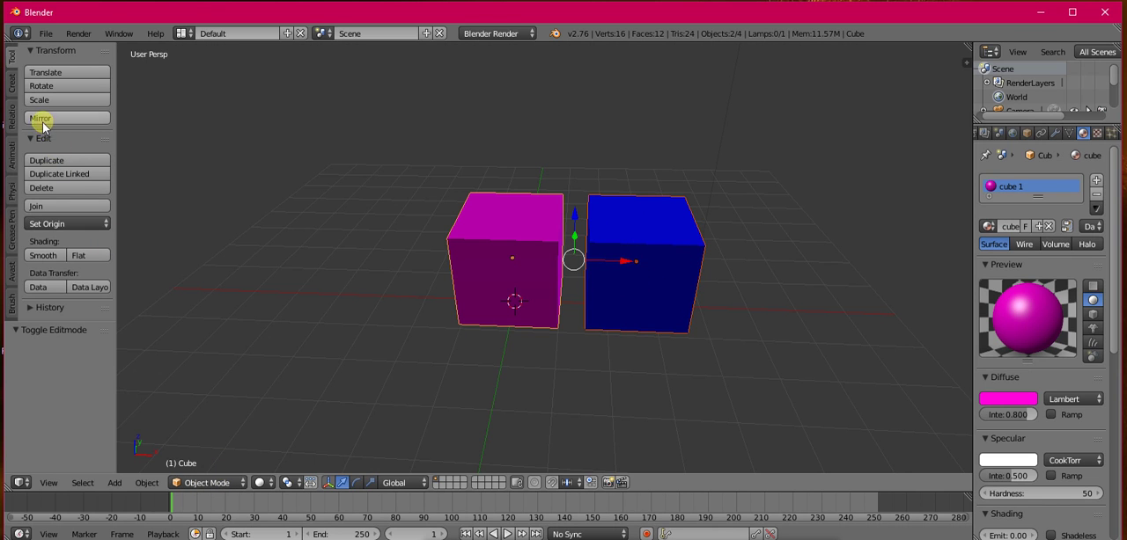
left_click(37, 207)
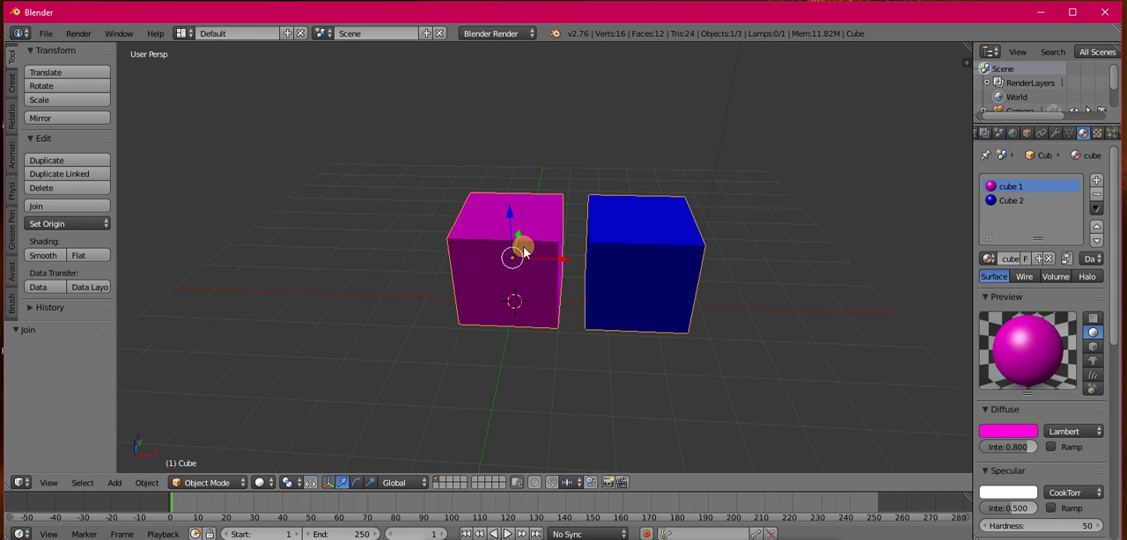
Step: Enter Edit Mode on the joined object and select only the blue cube's linked geometry
middle_click_drag(522, 253, 516, 224)
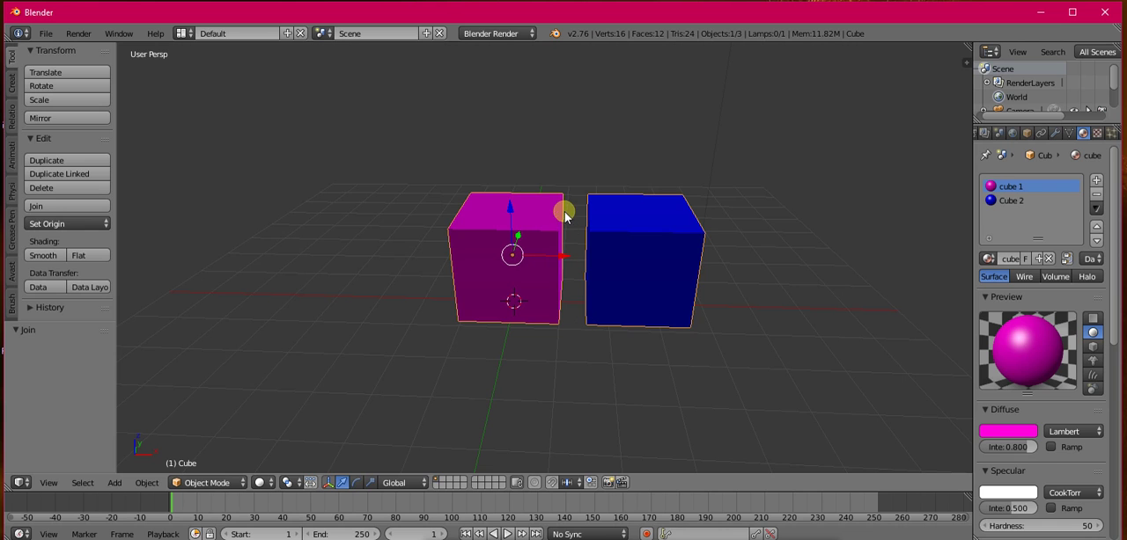
left_click(204, 483)
left_click(205, 453)
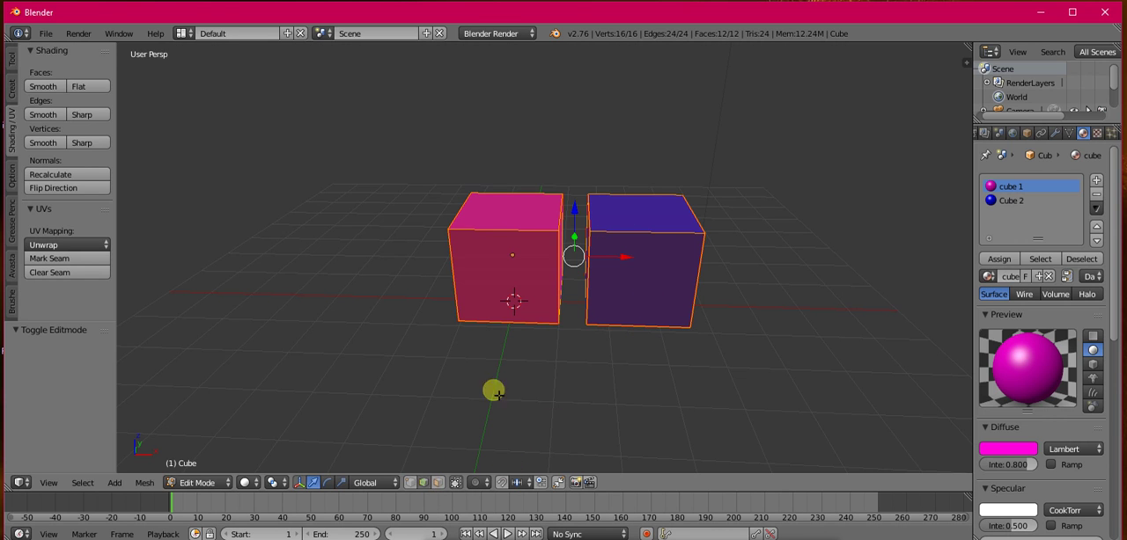
right_click(588, 281)
key("l")
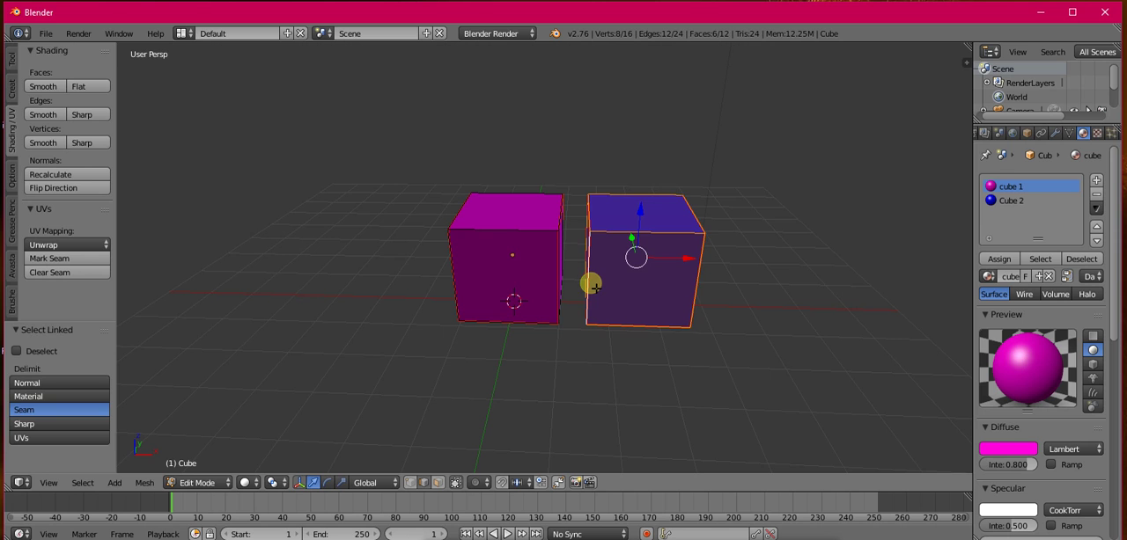
Step: Separate the selected blue cube geometry from the joined mesh using the Selection option
key("p")
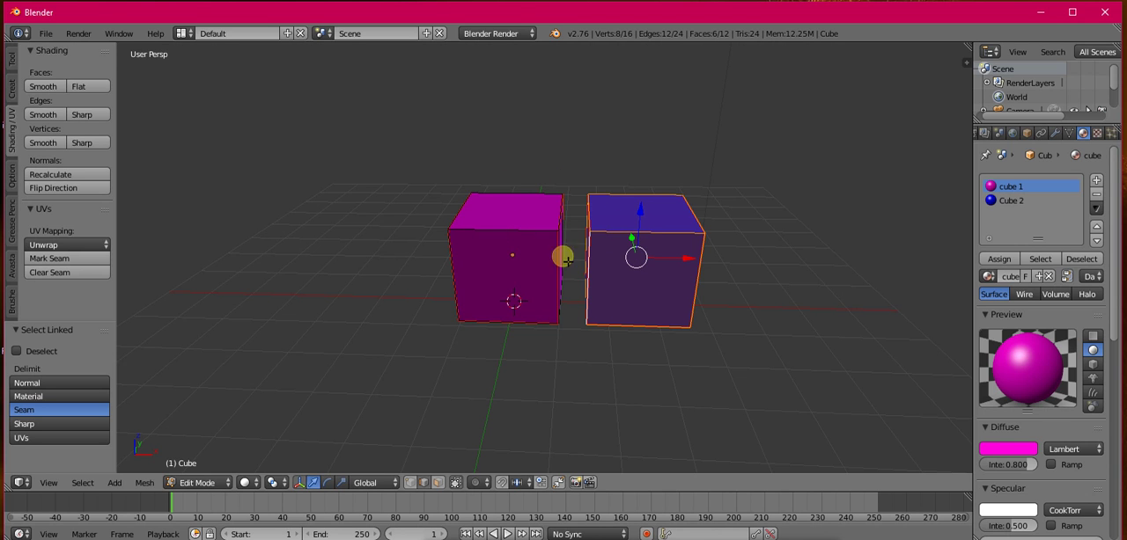
key("p")
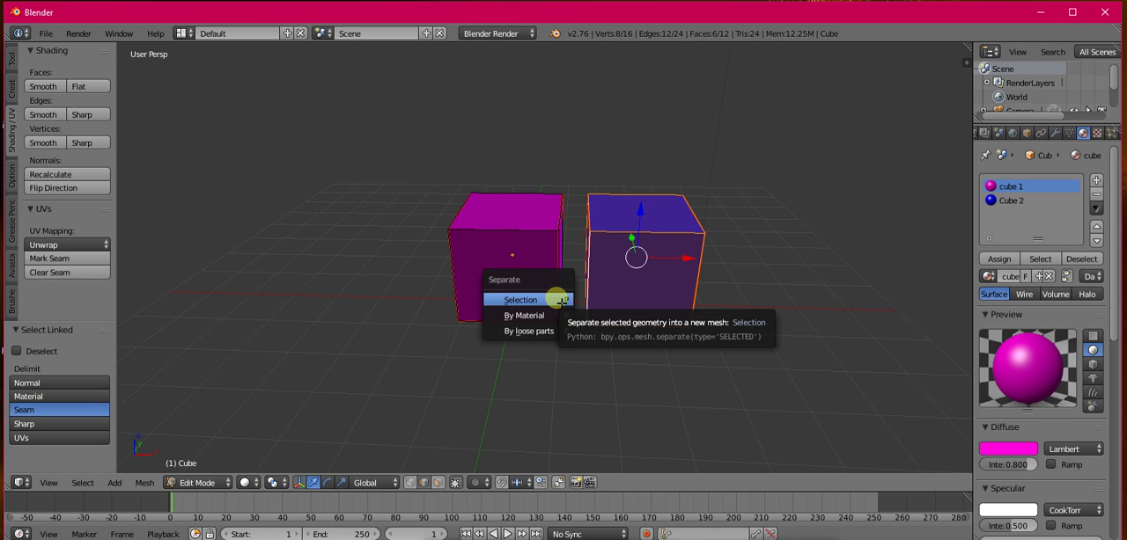
left_click(561, 301)
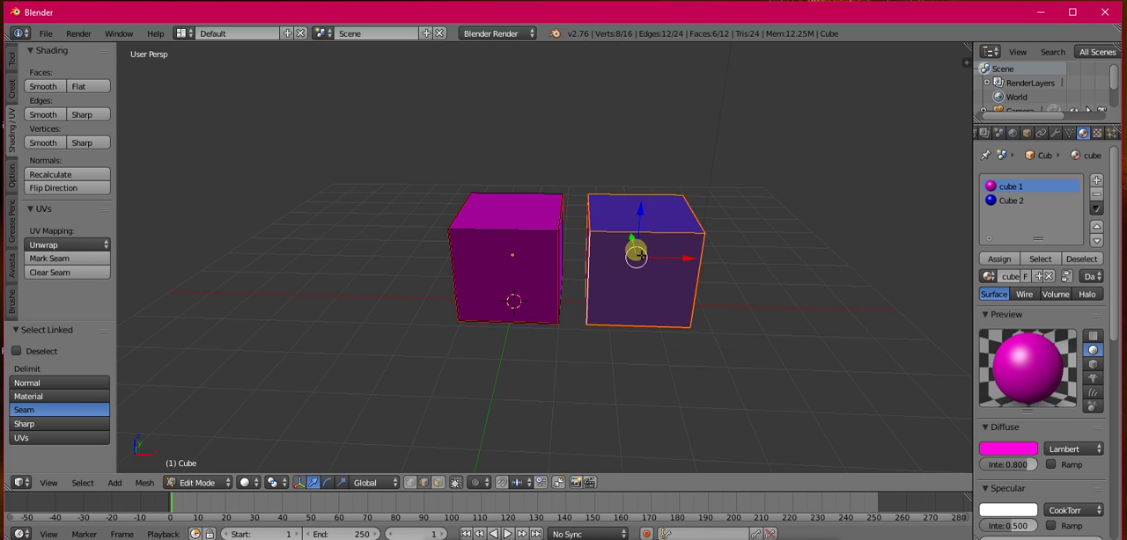
left_click(200, 483)
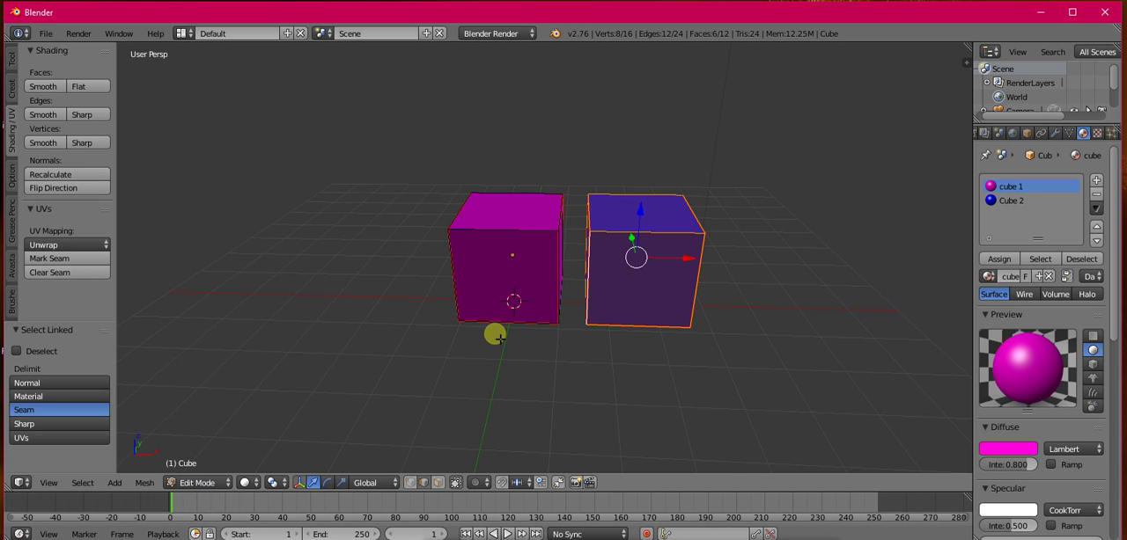
key("p")
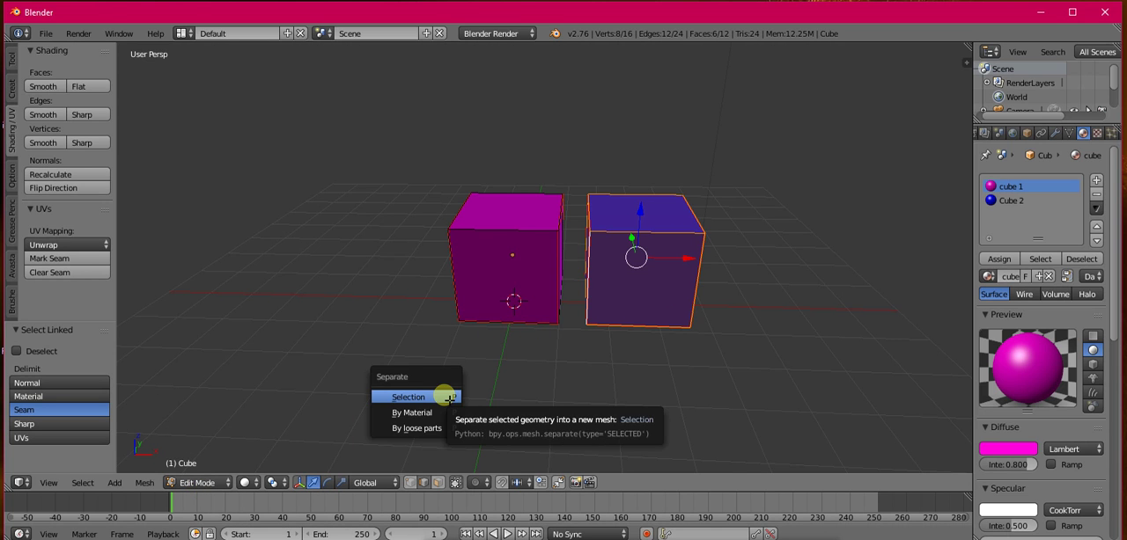
left_click(450, 398)
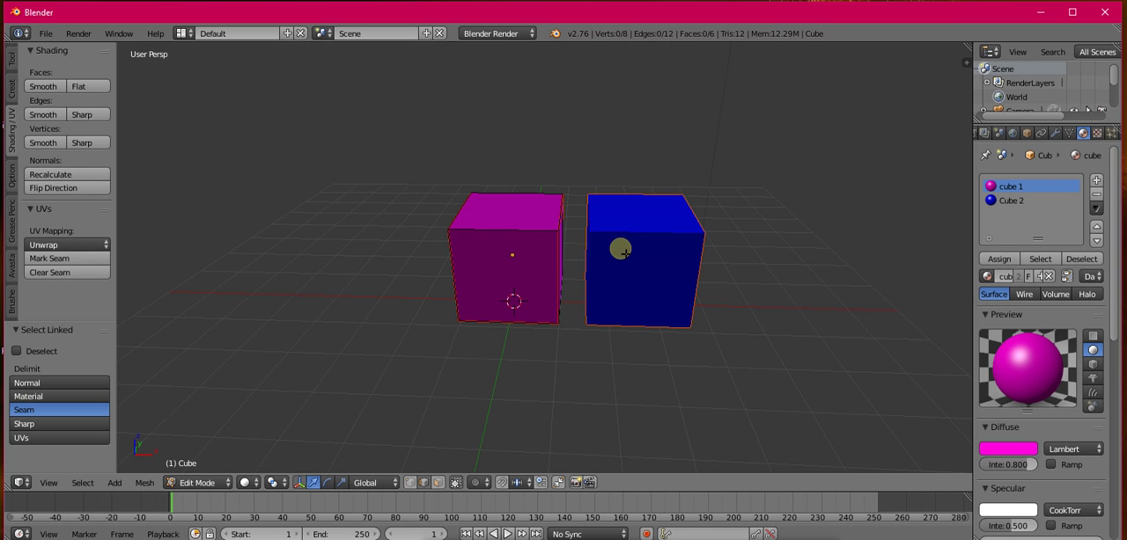
Step: Check the separated blue cube while staying in Edit Mode, and undo the separation by selection
mouse_move(591, 254)
middle_mouse_down()
mouse_move(628, 255)
mouse_move(601, 267)
middle_mouse_up()
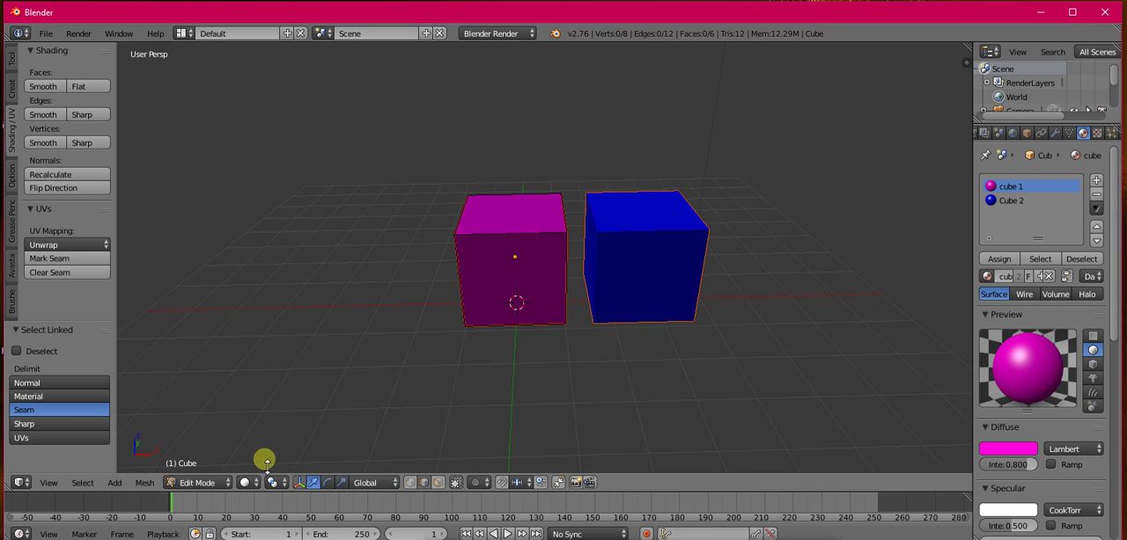
left_click(197, 483)
left_click(202, 453)
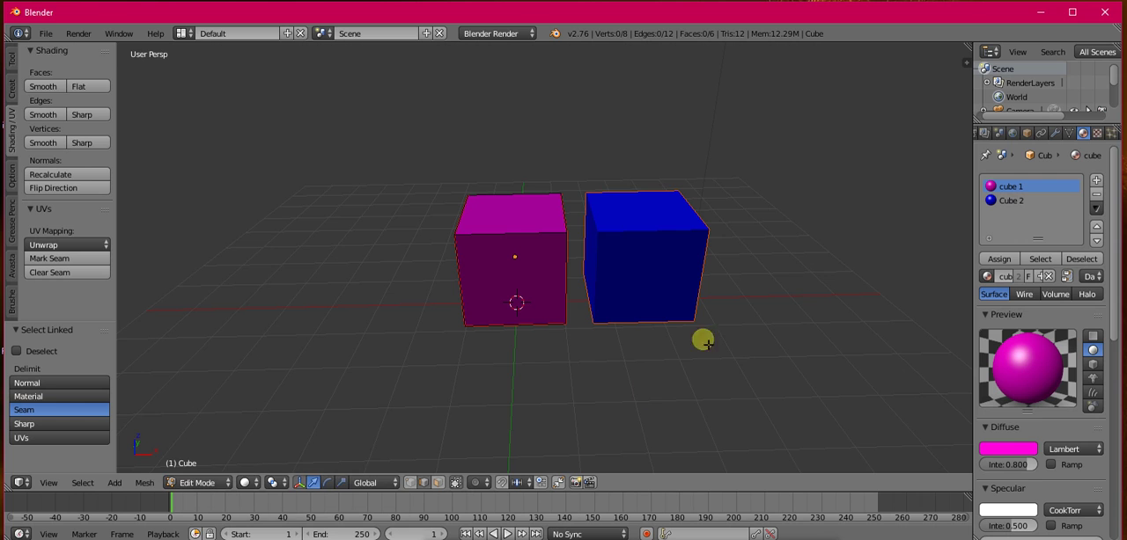
left_click(187, 482)
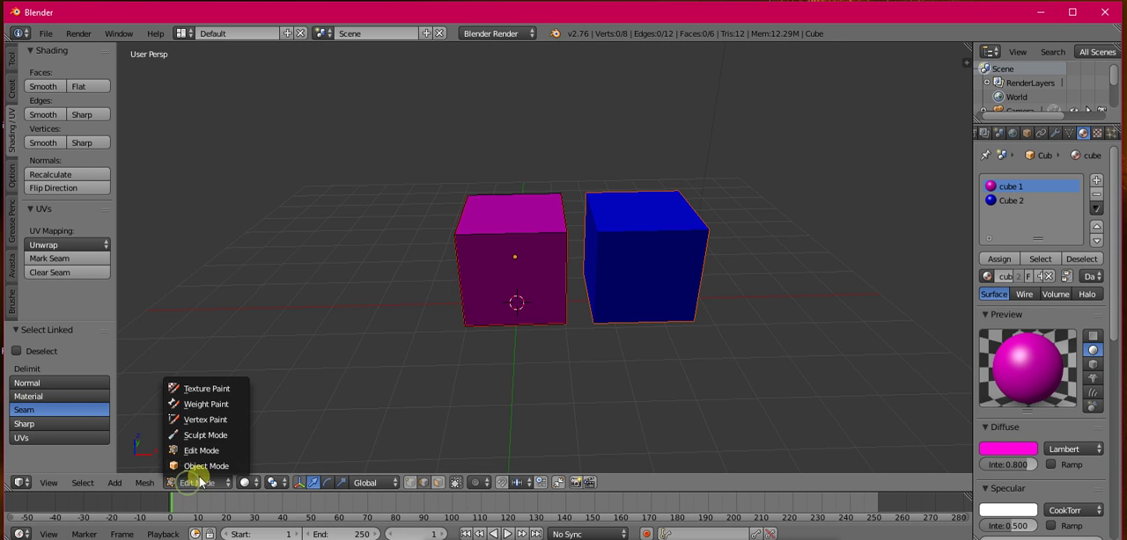
key("ctrl+z")
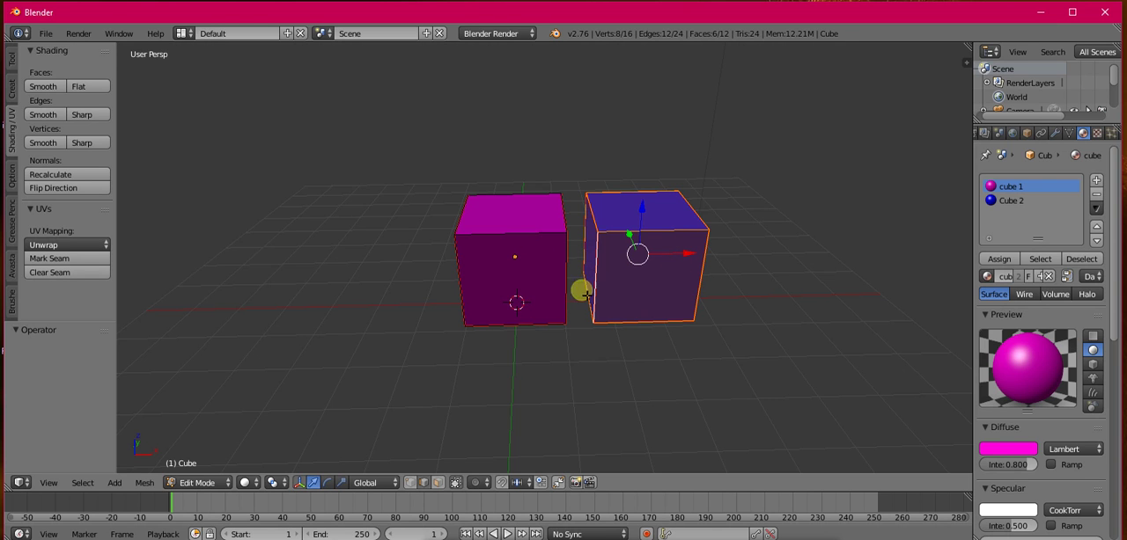
Step: Select the entire mesh, separate it by material and undo that separation
key("a")
key("a")
key("p")
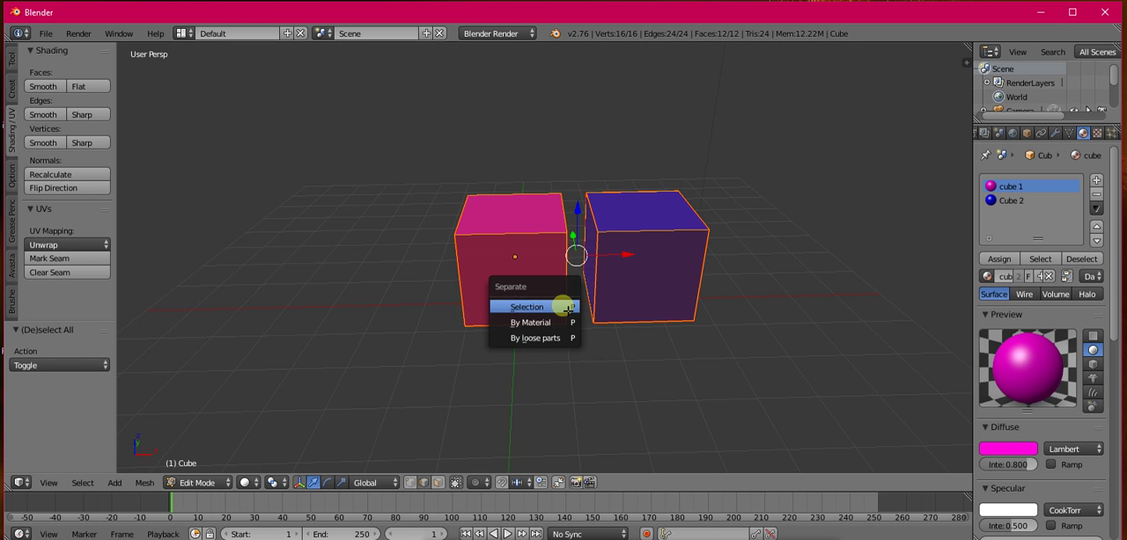
left_click(534, 324)
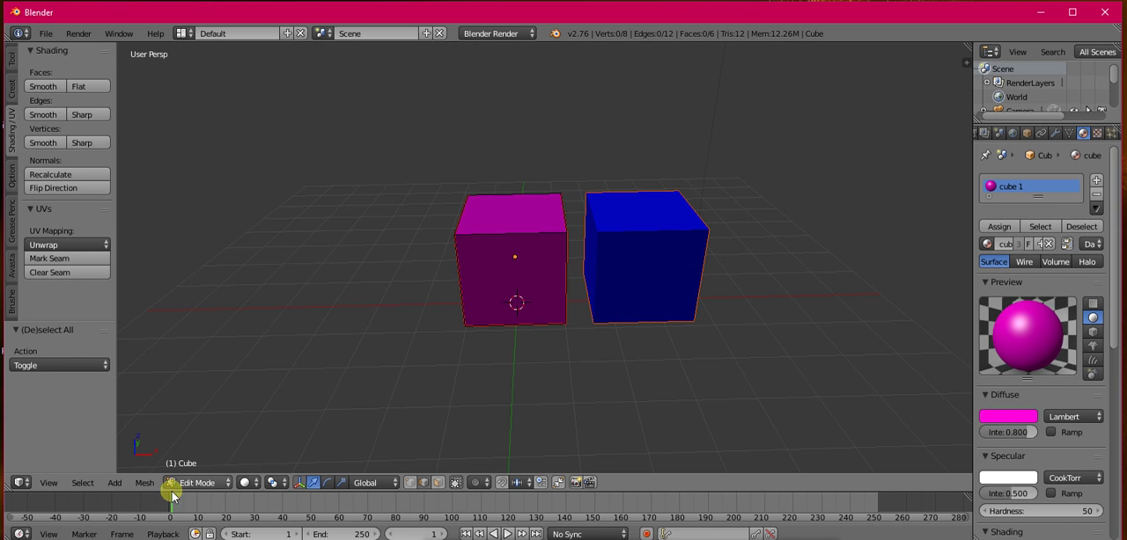
left_click(199, 483)
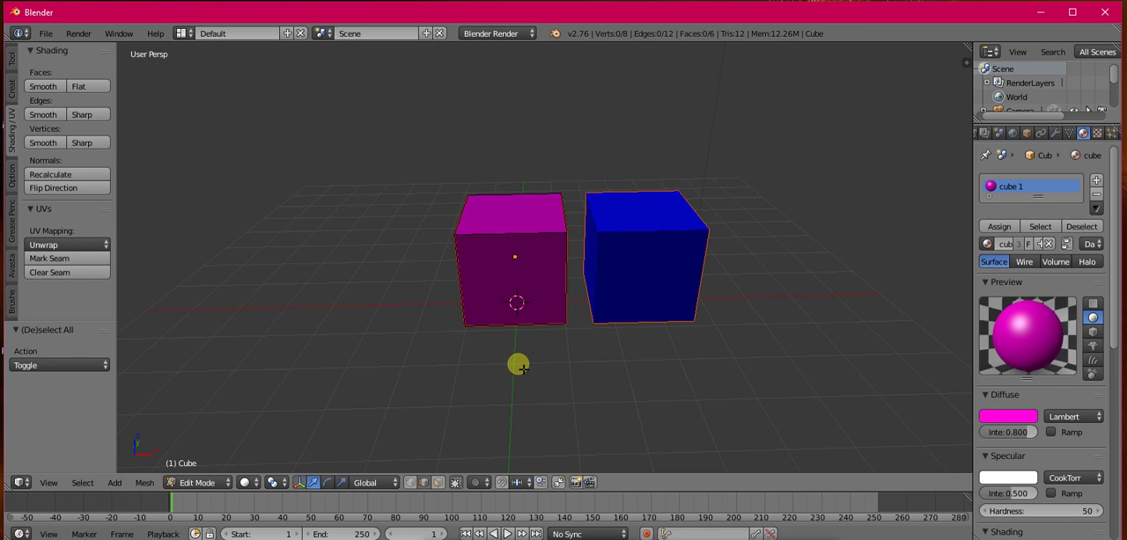
key("ctrl+z")
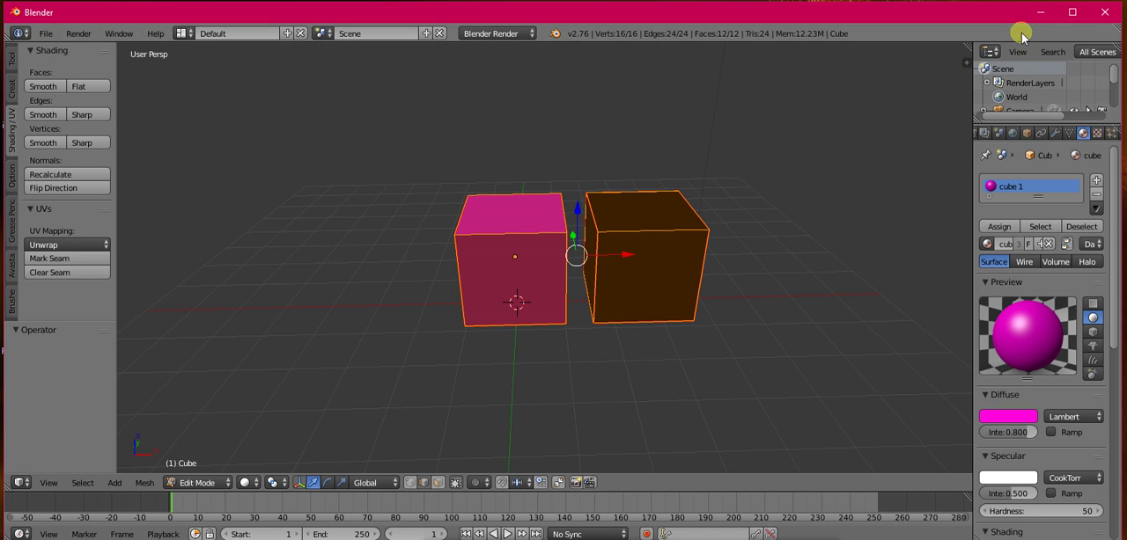
Step: Split the 3D view to add a UV/Image Editor beside it and unwrap the entire mesh with the Unwrap method
left_click_drag(966, 60, 578, 62)
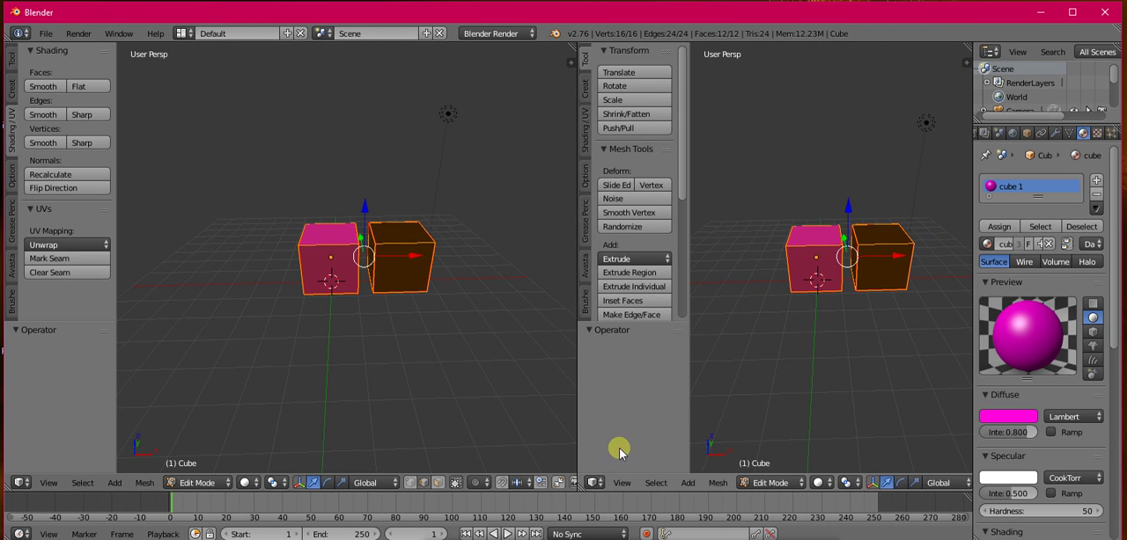
left_click(596, 484)
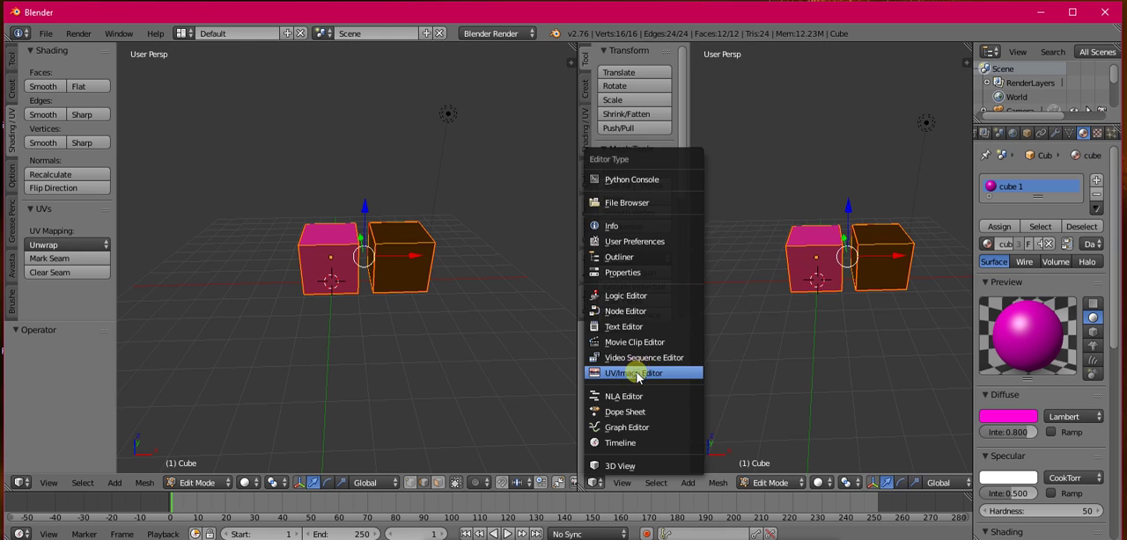
left_click(640, 372)
key("u")
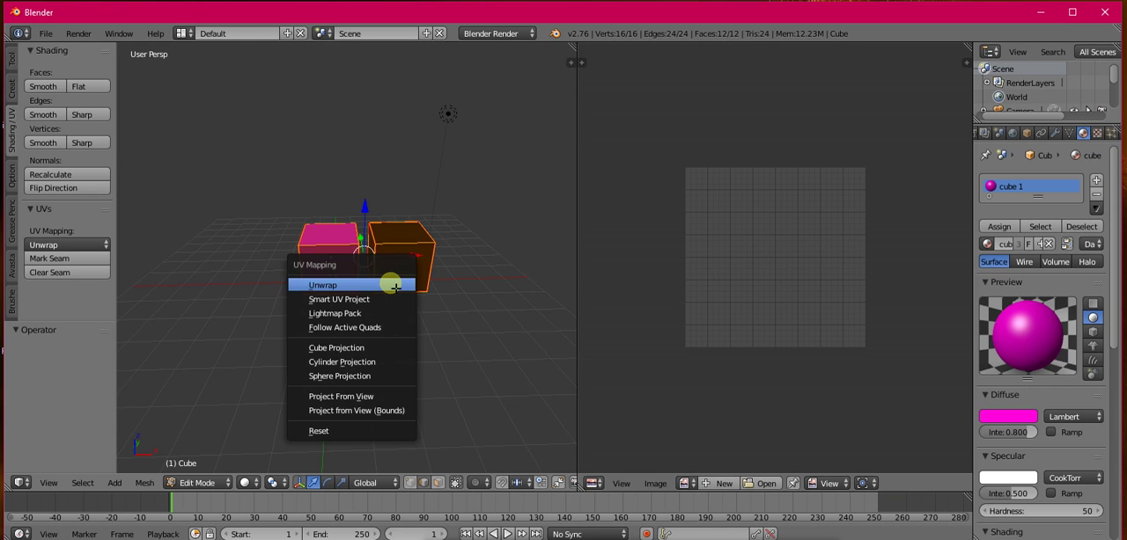
left_click(395, 286)
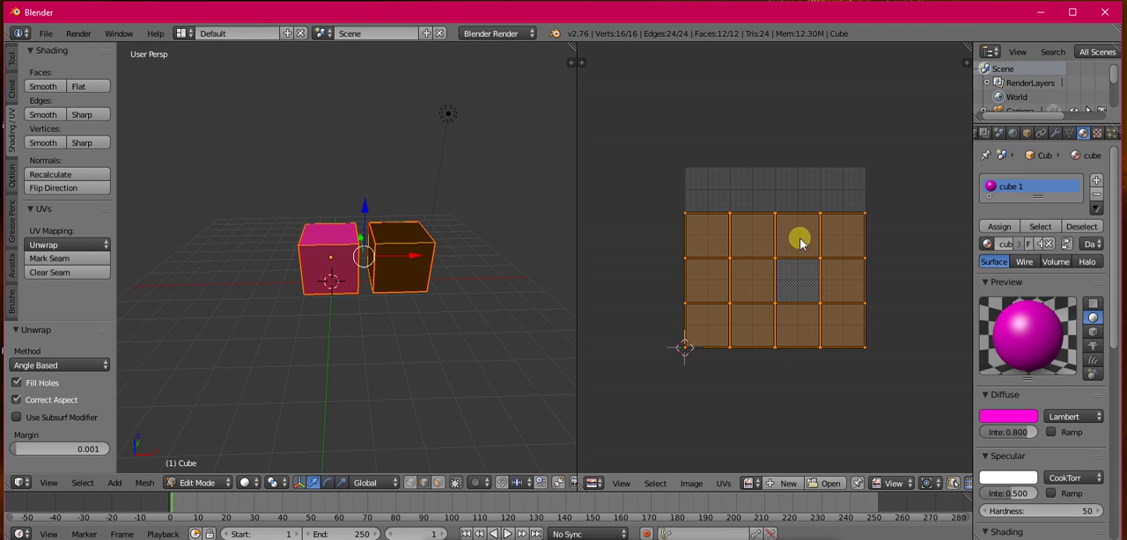
Step: Pick a corner vertex of the UV layout, select one edge of the black cube and reselect the entire mesh
right_click(848, 332)
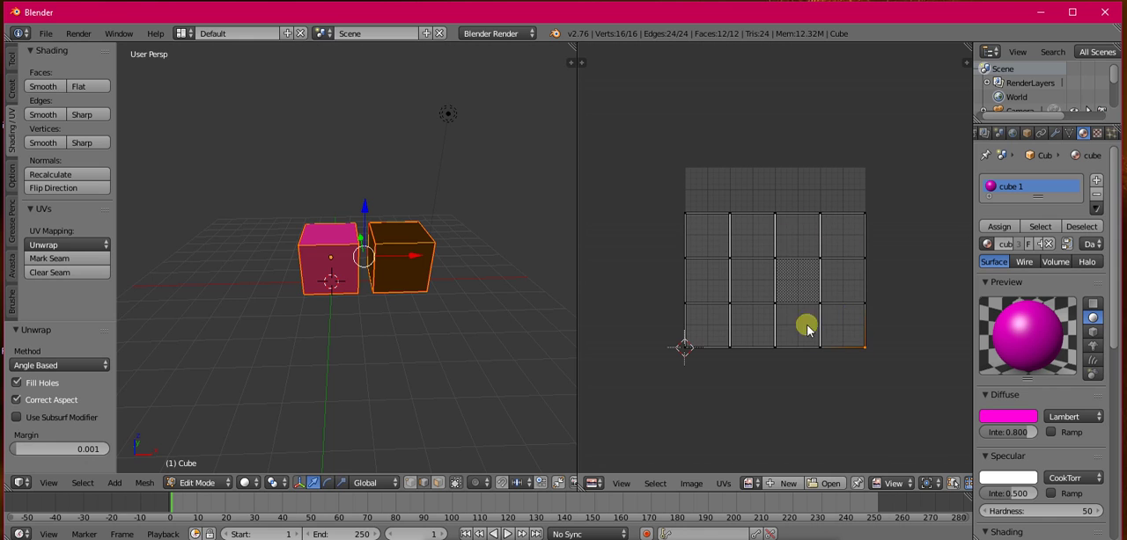
right_click(403, 265)
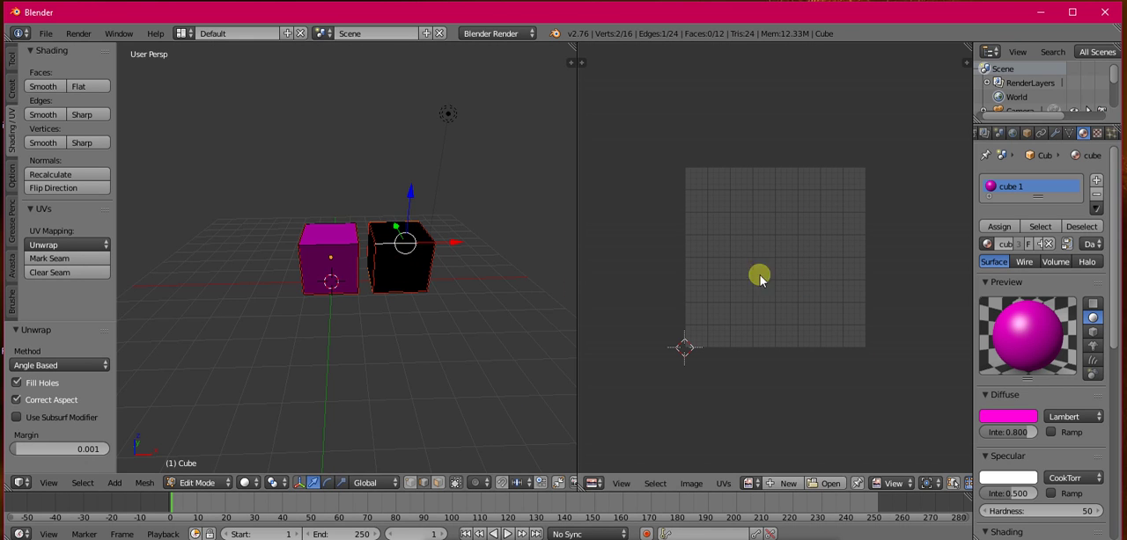
key("a")
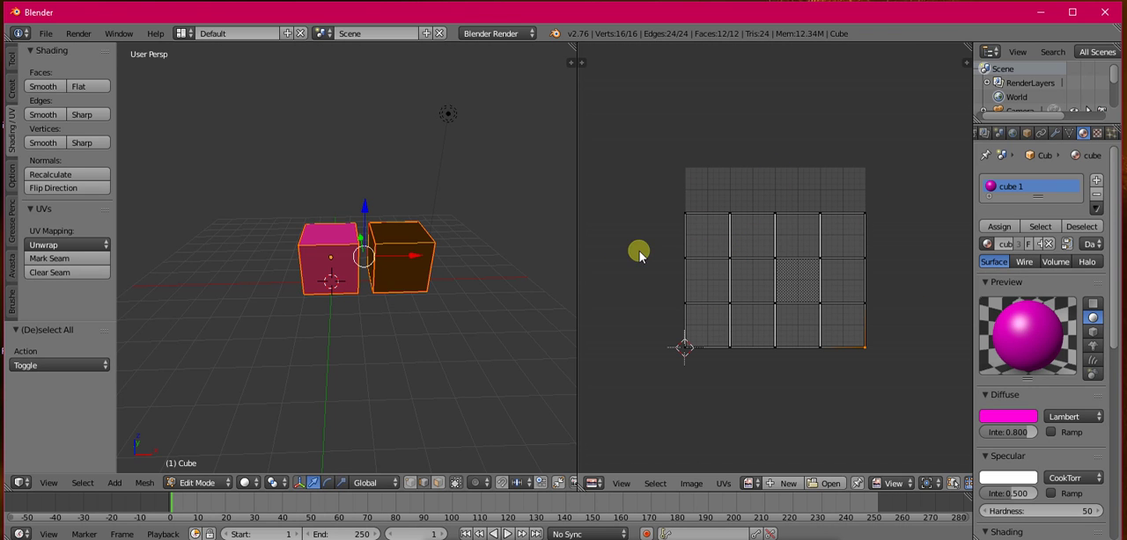
Step: Return to Object Mode and examine the two cubes from a closer view and another angle
middle_click_drag(396, 257, 346, 247)
left_click(195, 483)
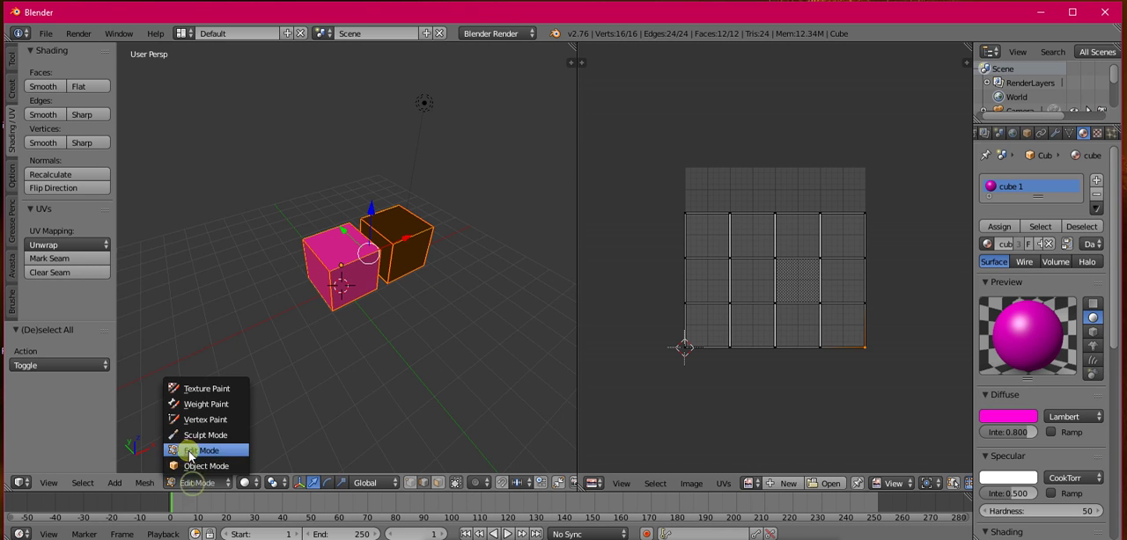
left_click(199, 487)
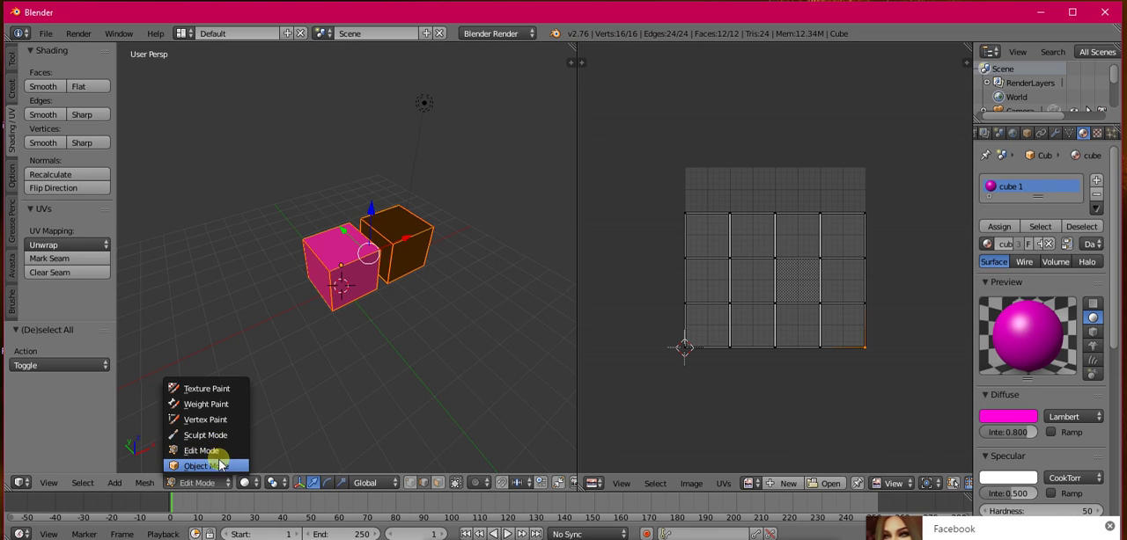
left_click(207, 466)
scroll(320, 319, "up", 4)
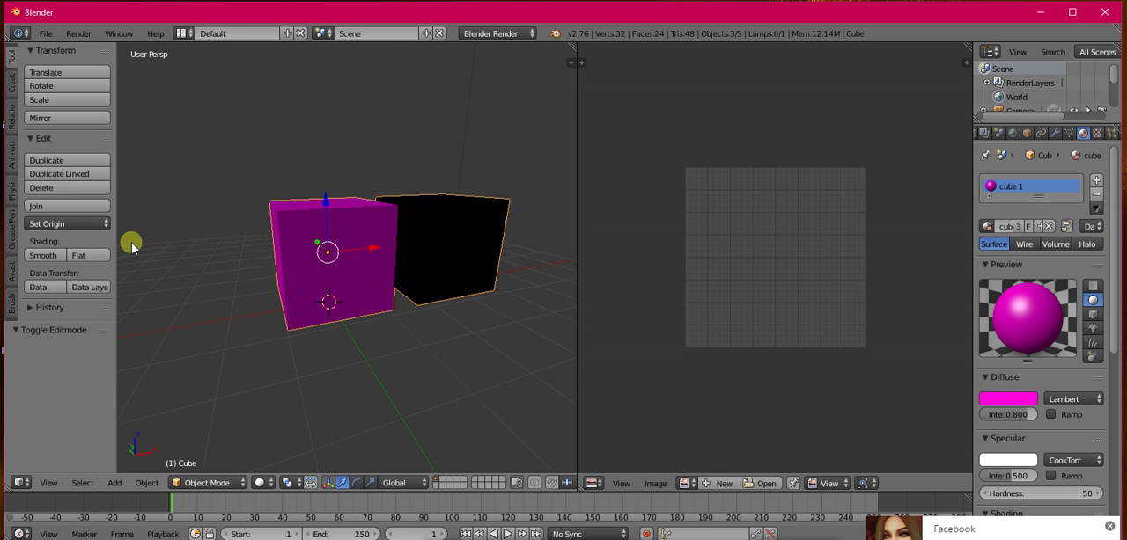
scroll(329, 275, "down", 2)
middle_click_drag(329, 276, 385, 290)
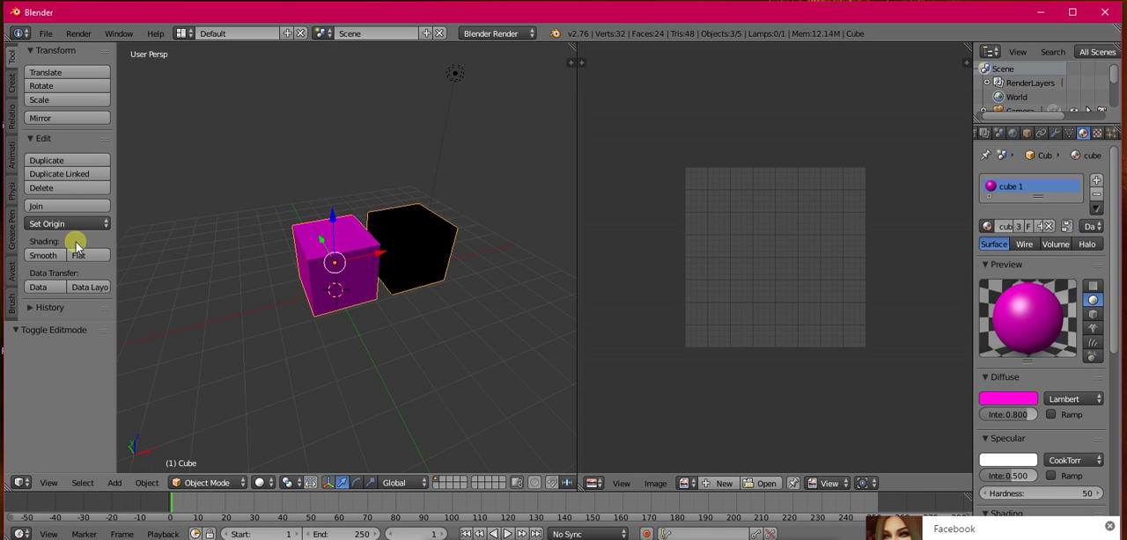
Step: Duplicate the overlapping blue cube that holds both materials 2.919 units along X, and select the blue cube beside the magenta one
left_click(13, 77)
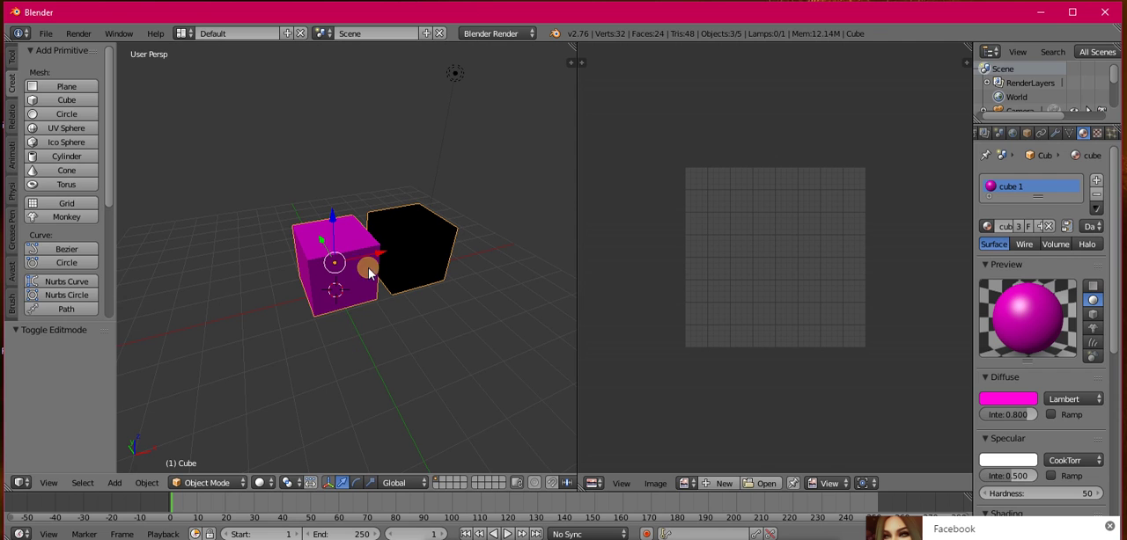
left_click(421, 256)
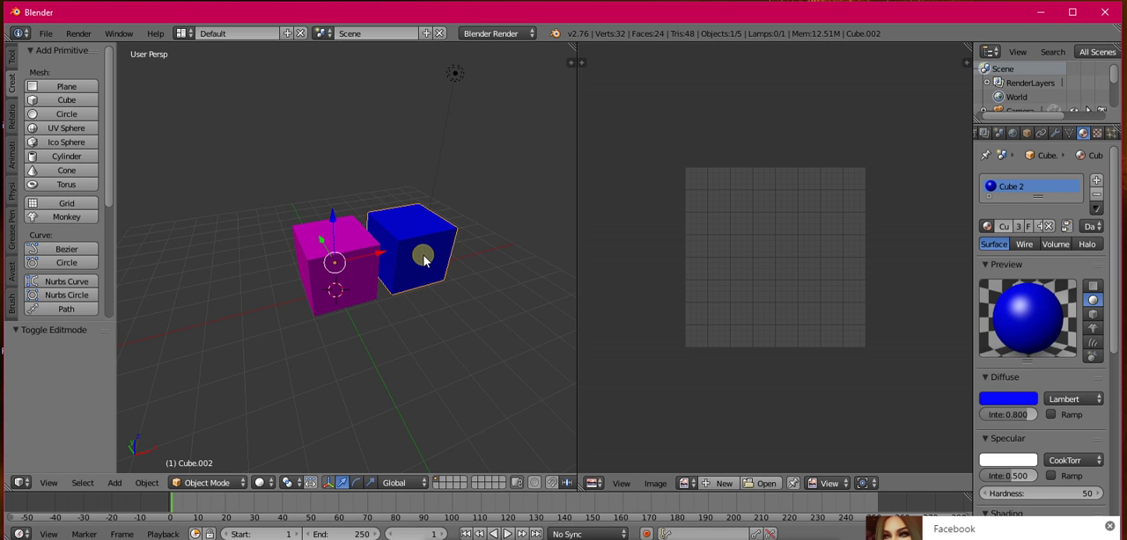
left_click(423, 258)
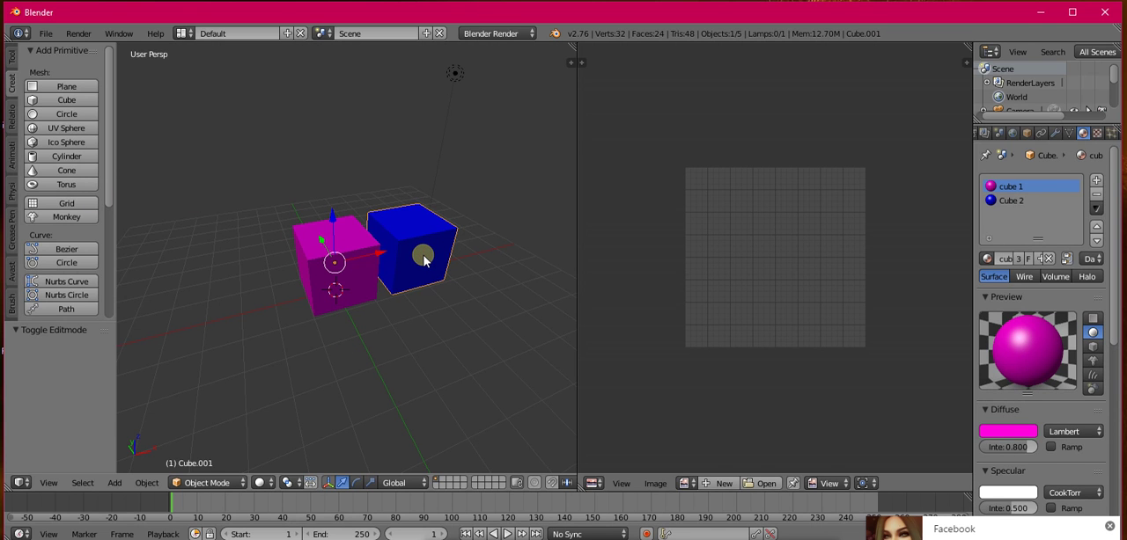
key("shift+d")
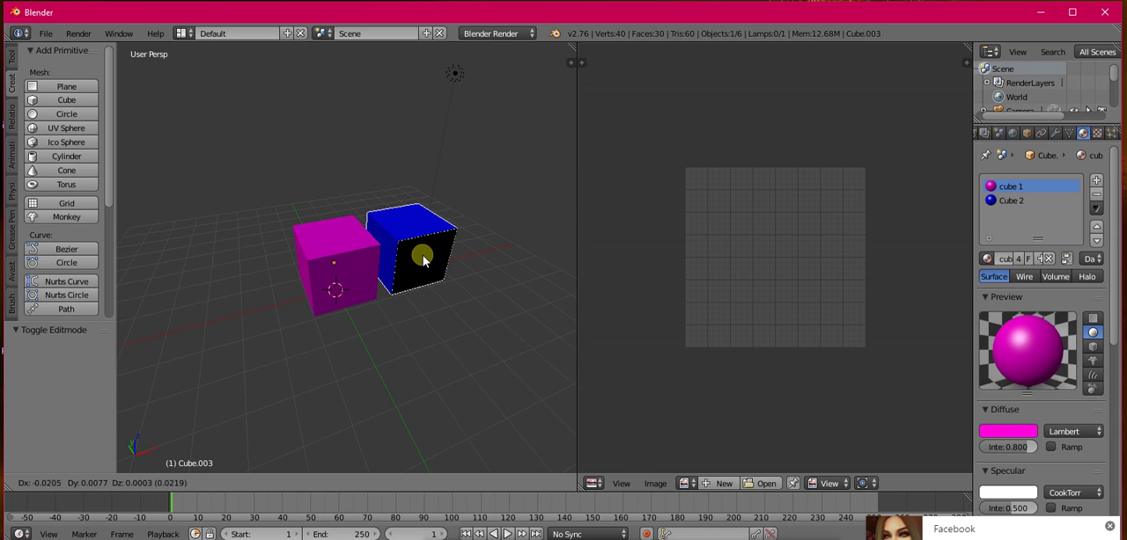
key("x")
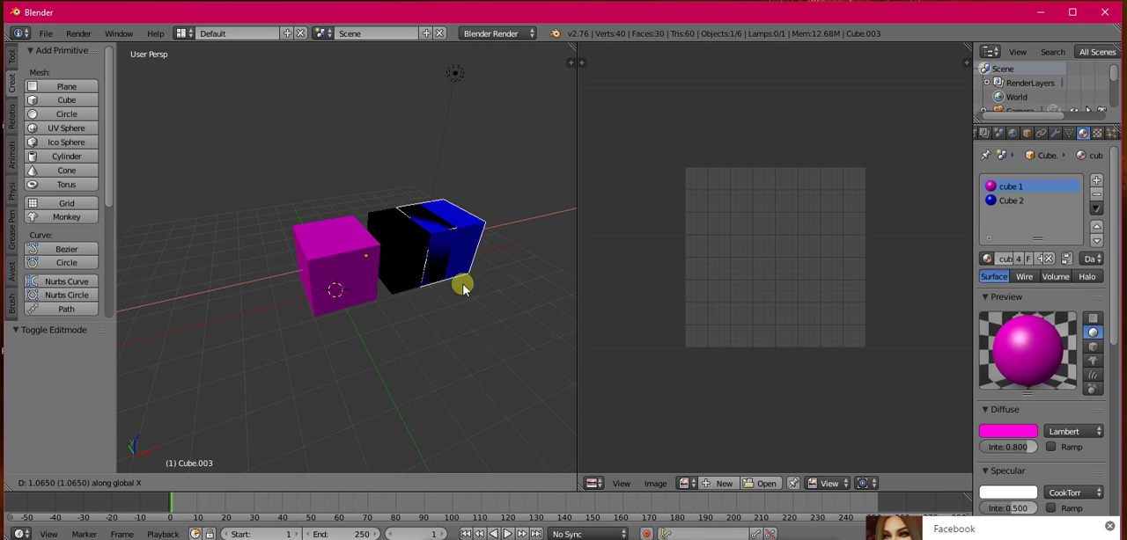
left_click(515, 286)
middle_click_drag(402, 235, 332, 243)
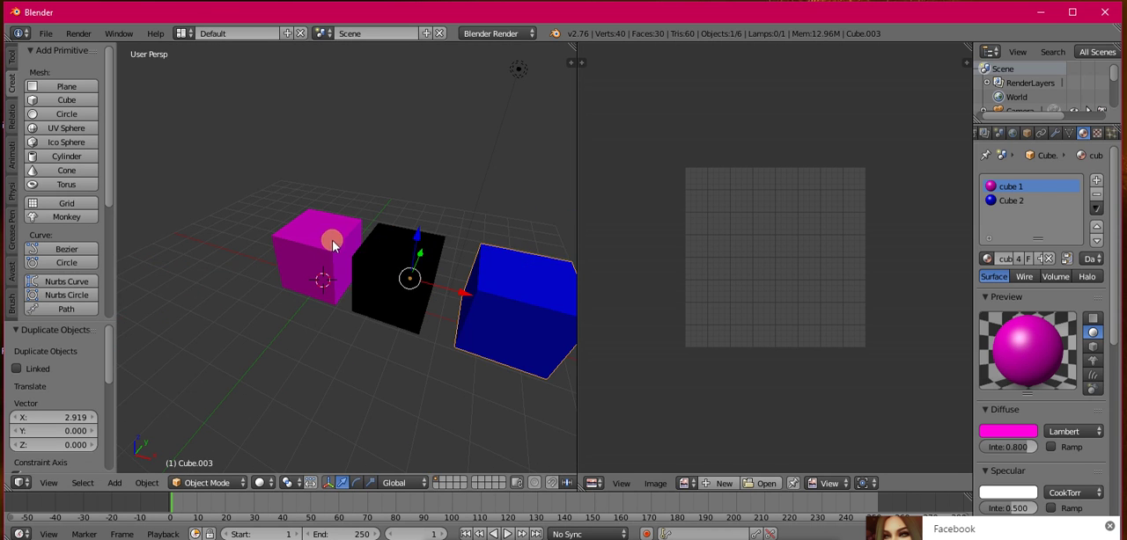
right_click(383, 270)
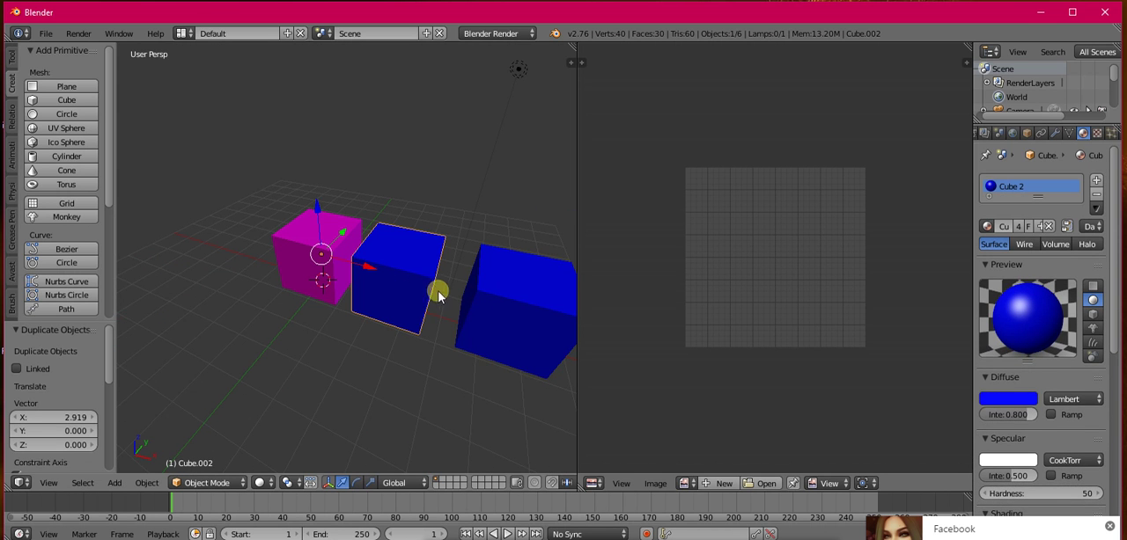
Step: Select the duplicated blue cube, the magenta cube and the middle cube in turn to examine the materials assigned to each
right_click(499, 310)
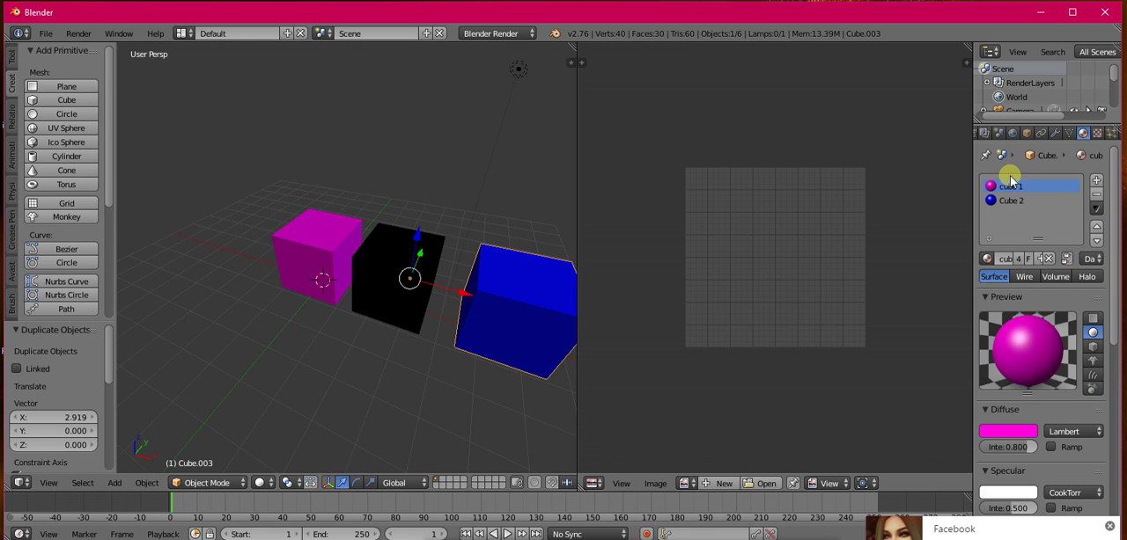
middle_click_drag(428, 287, 466, 288)
right_click(414, 277)
right_click(338, 282)
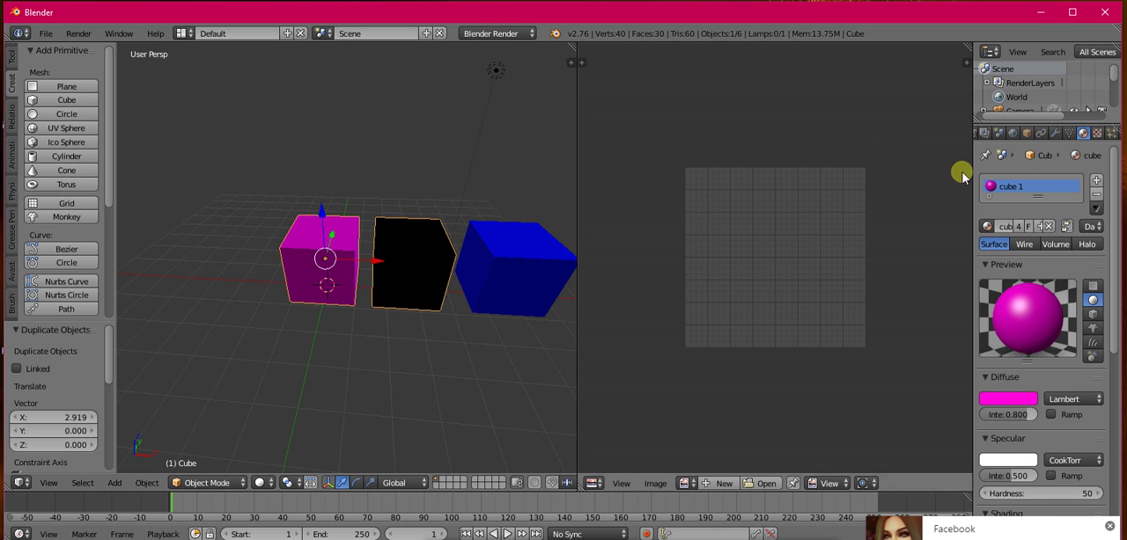
right_click(395, 264)
scroll(1040, 190, "down", 2)
scroll(1040, 190, "up", 2)
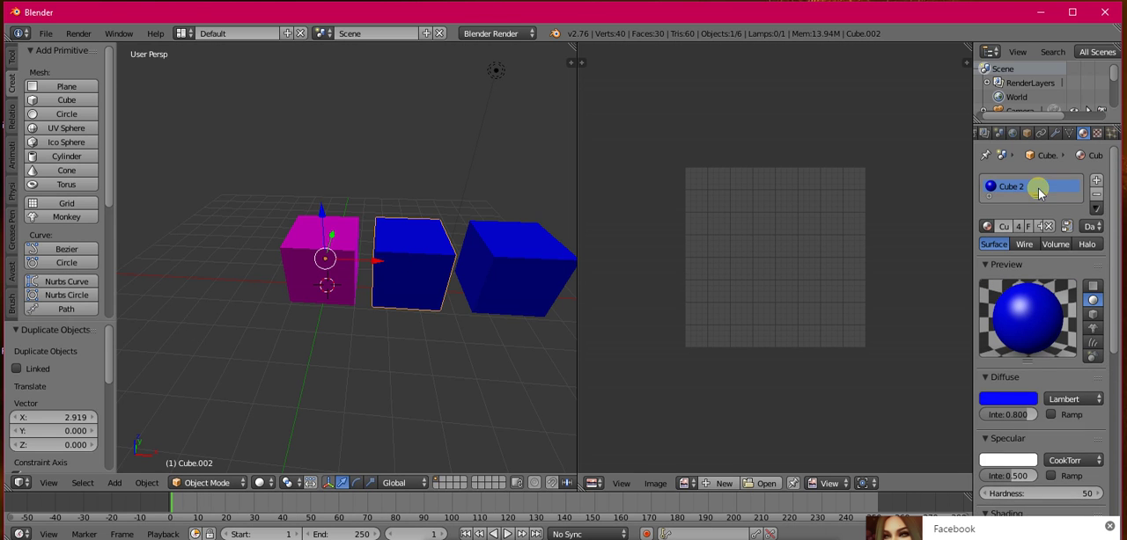
Step: Inspect the middle cube's mesh in Edit Mode by toggling its whole selection, and return to Object Mode
left_click(209, 483)
left_click(201, 450)
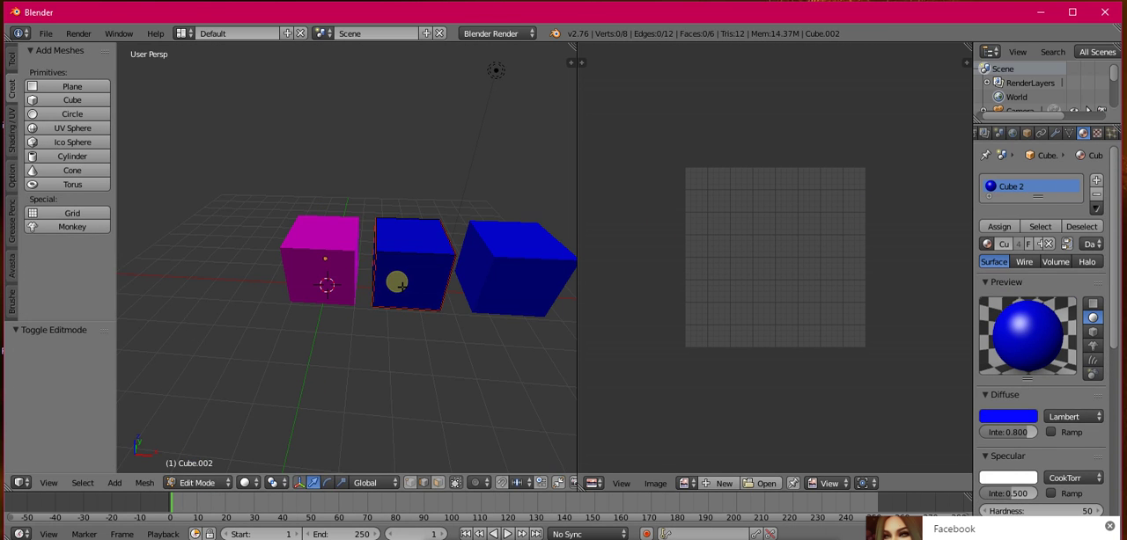
key("a")
key("a")
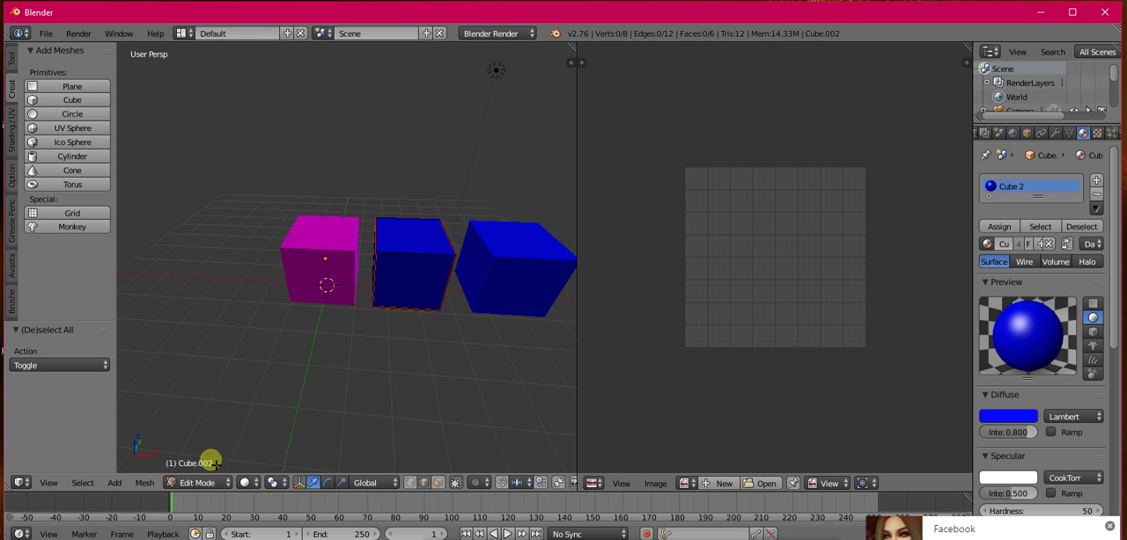
left_click(192, 483)
left_click(189, 470)
Step: Select the magenta cube, the middle cube and the duplicate with both materials together, and join them
right_click(324, 286, "shift")
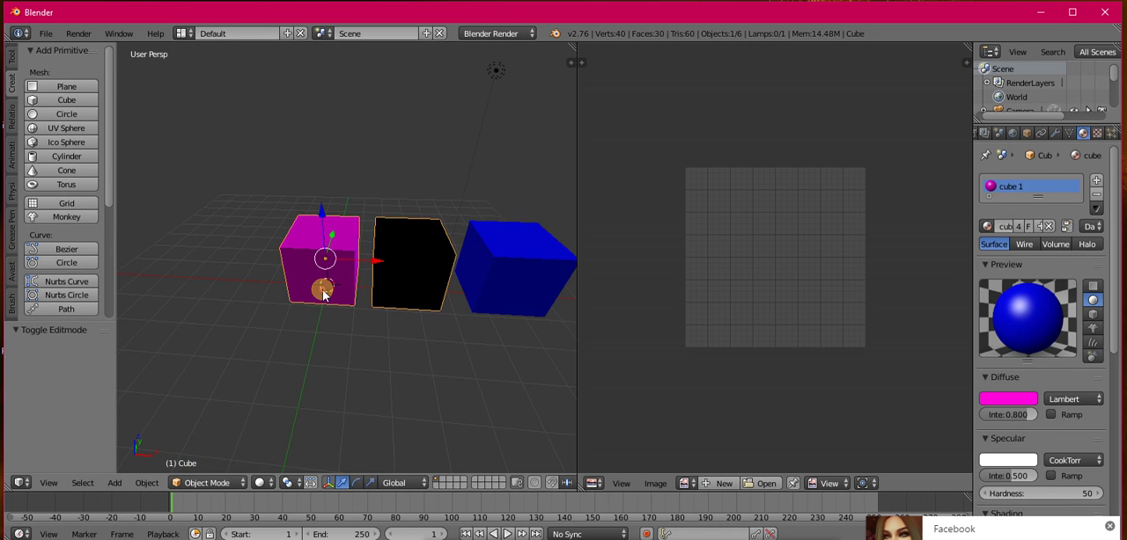
right_click(430, 279, "shift")
right_click(496, 270, "shift")
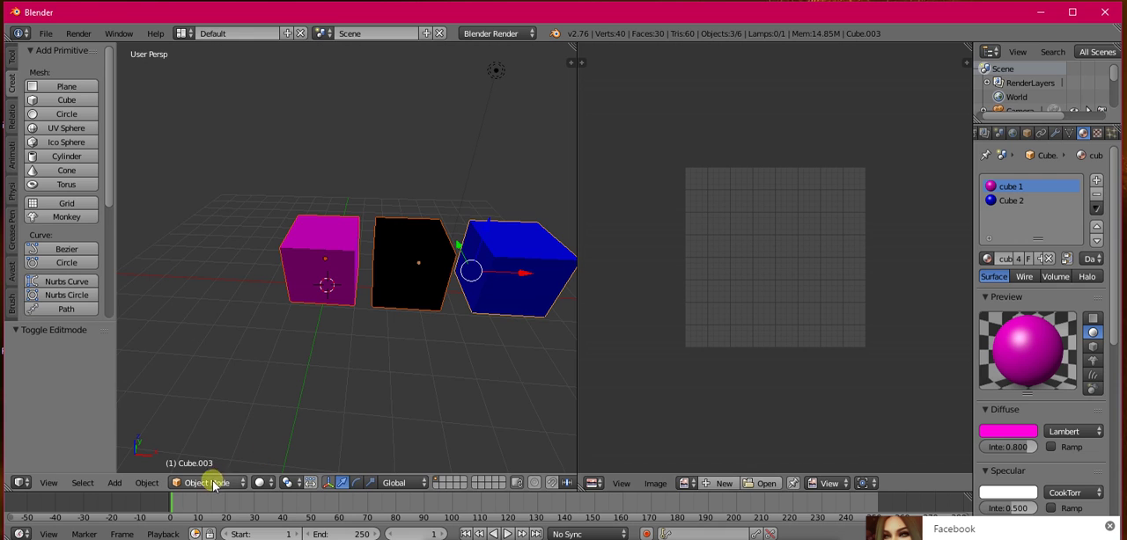
left_click(13, 58)
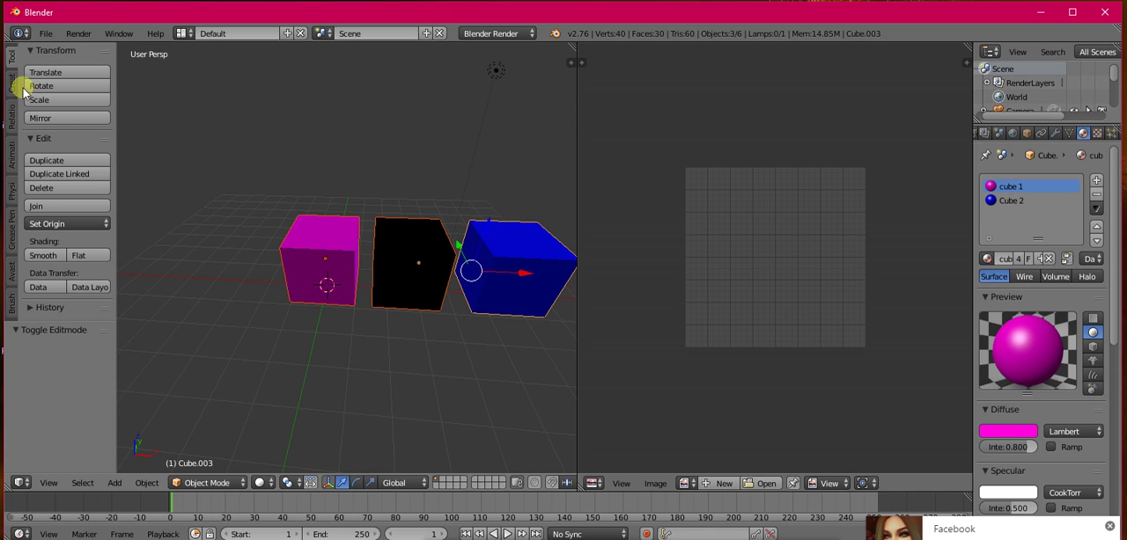
left_click(36, 208)
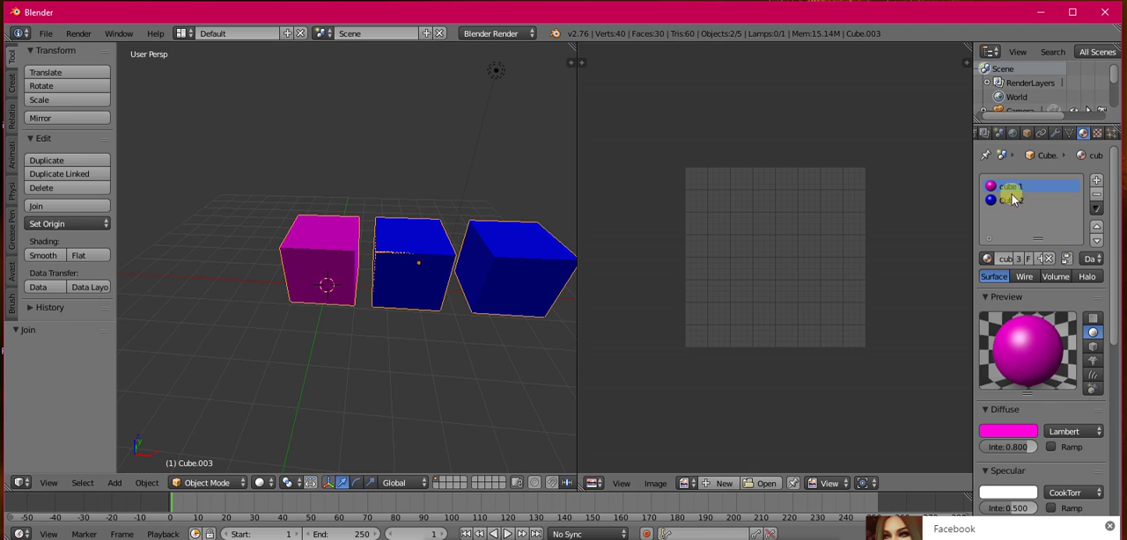
Step: Change the diffuse colour of the Cube 2 material to white by raising its red and green values
middle_click_drag(352, 276, 455, 294)
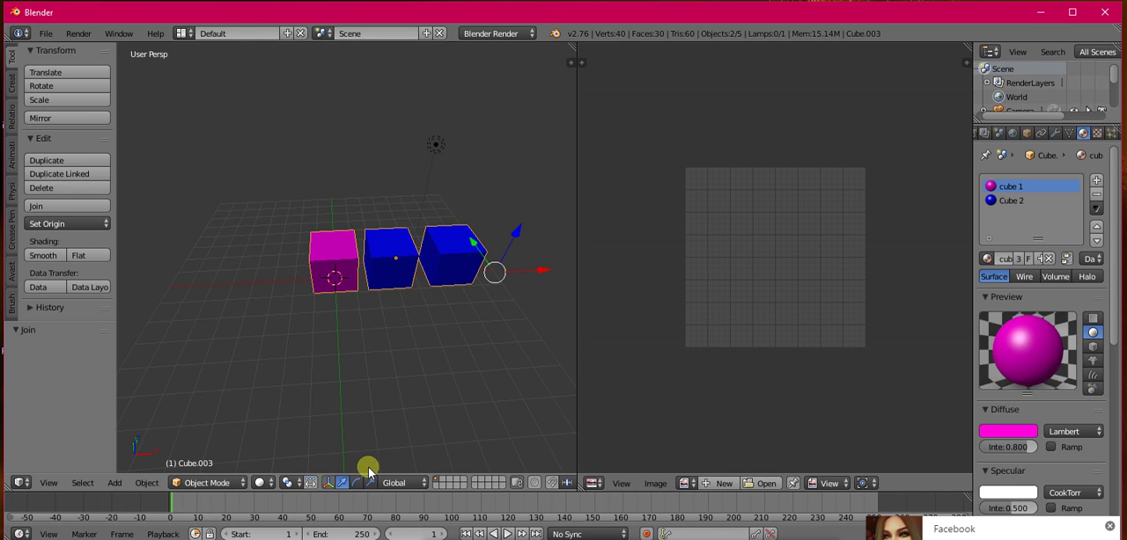
middle_click_drag(403, 272, 402, 252)
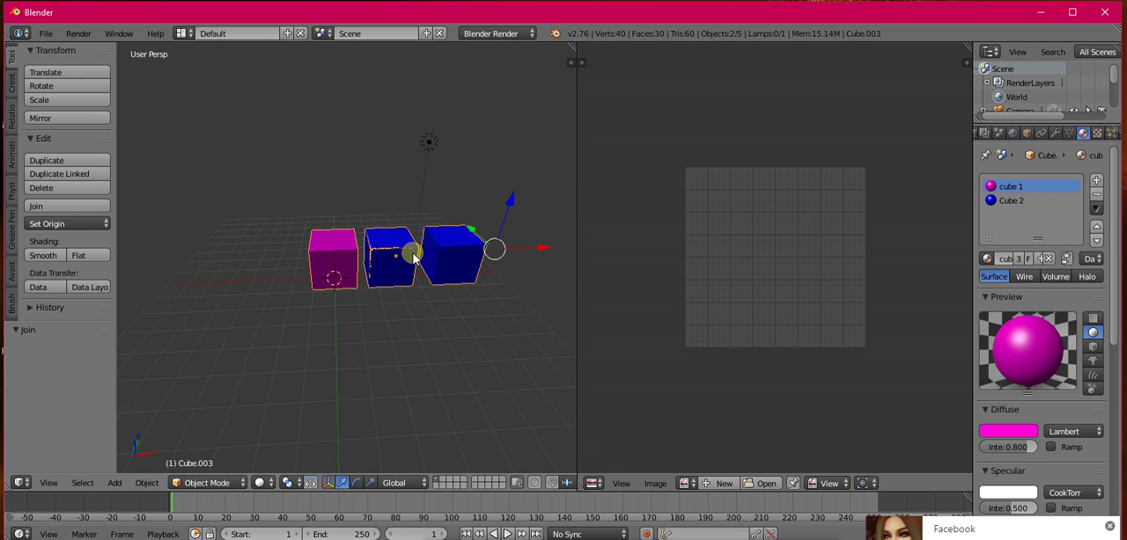
left_click(1009, 201)
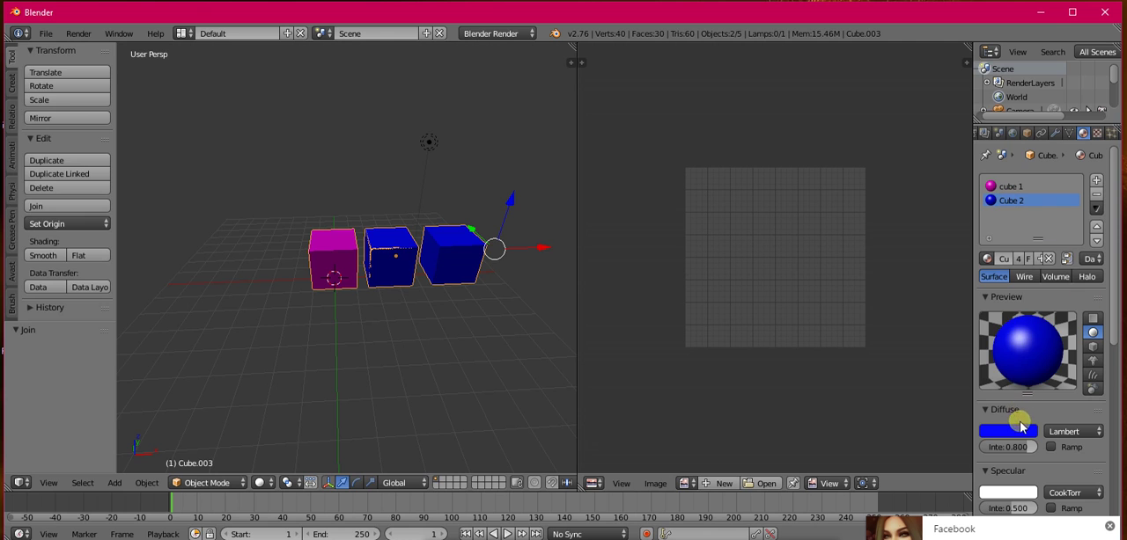
left_click(1018, 430)
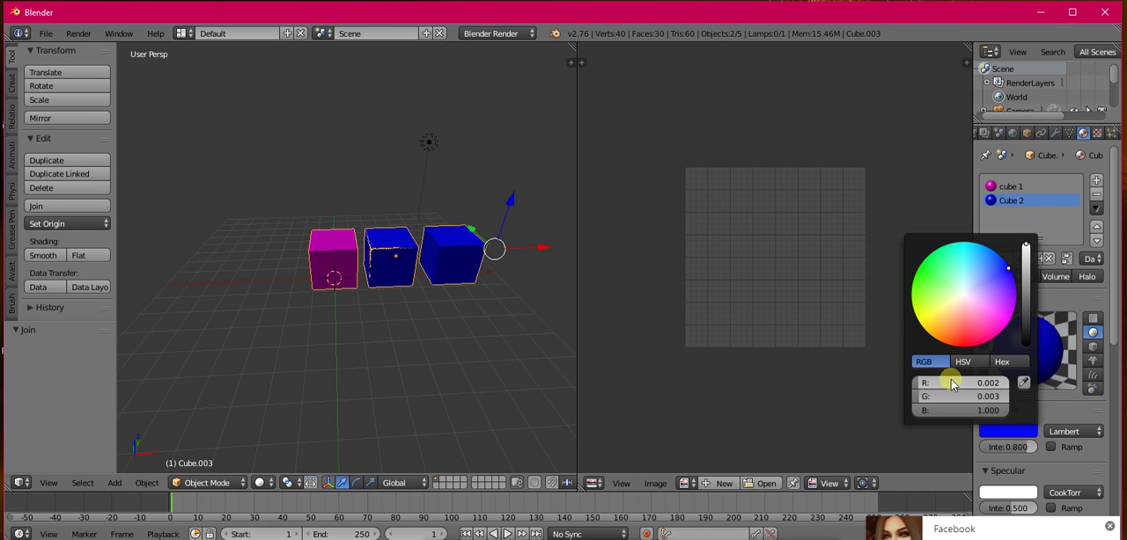
left_click_drag(918, 385, 1027, 382)
left_click_drag(916, 397, 1006, 395)
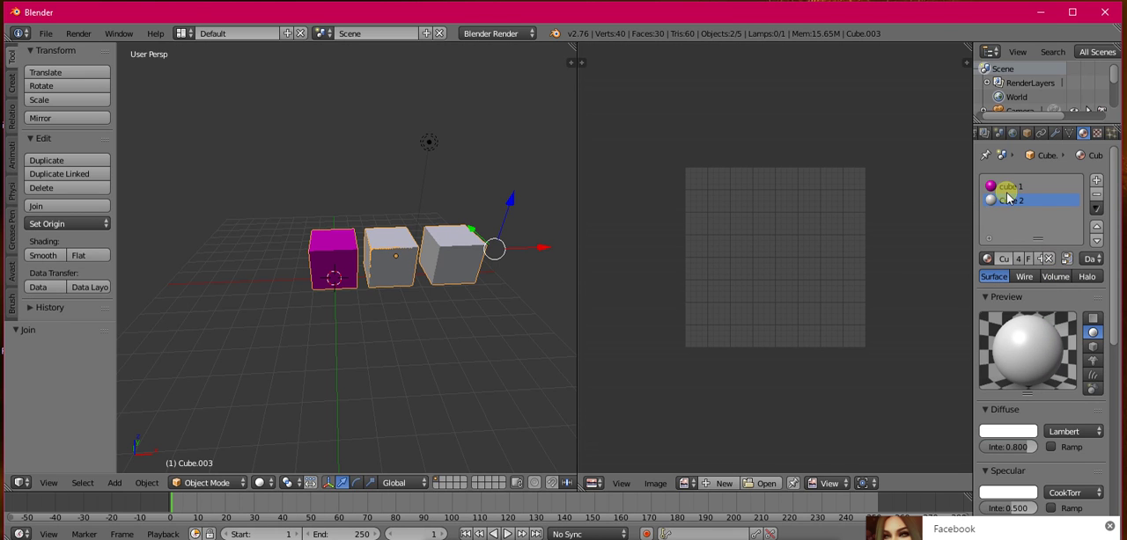
Step: Change the diffuse colour of the cube 1 material to white by setting green and blue to 1.000
left_click(1008, 188)
left_click(1008, 431)
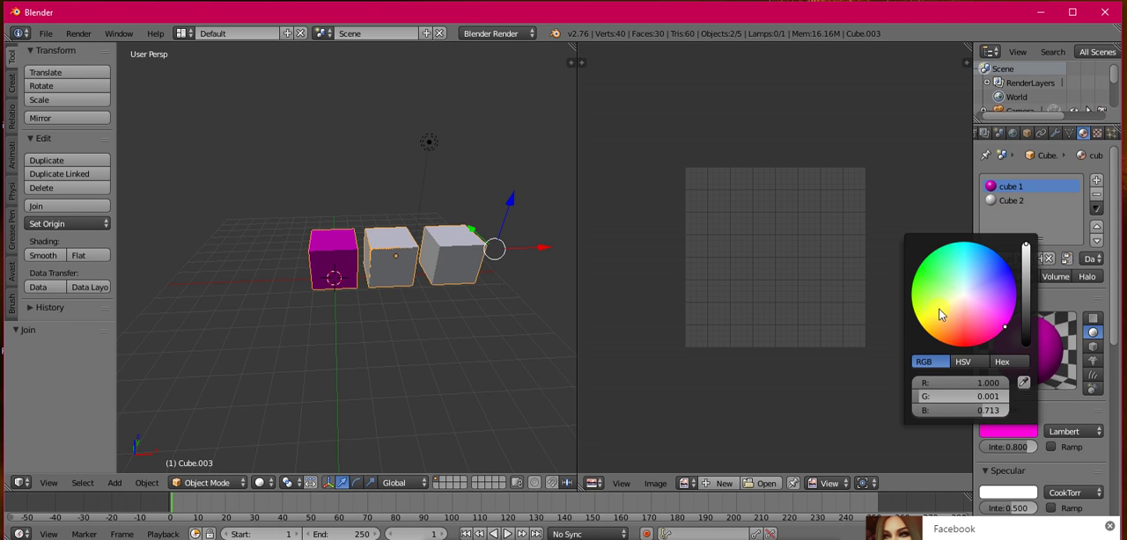
left_click_drag(918, 397, 1013, 410)
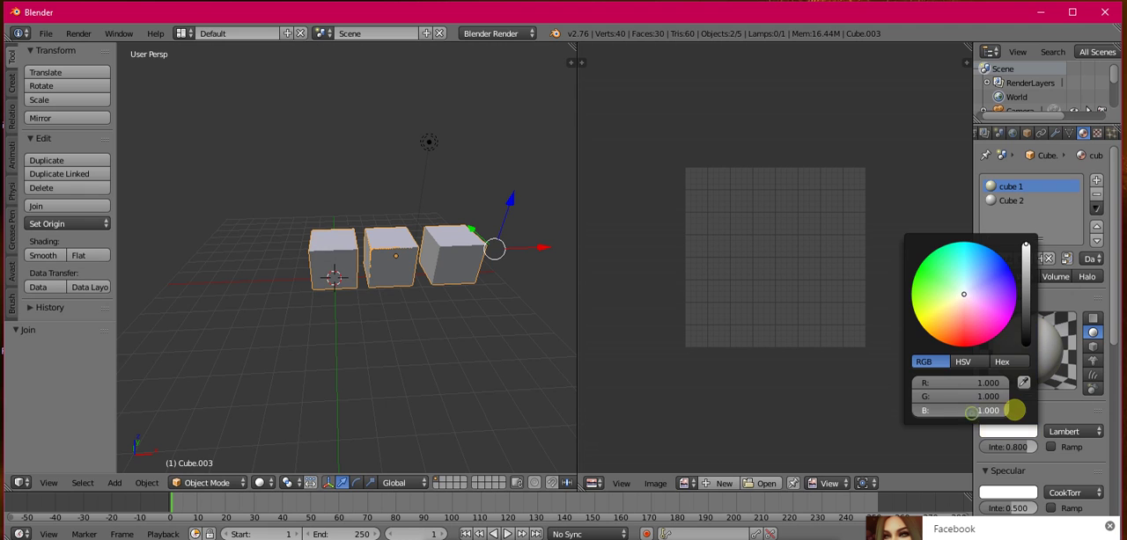
Step: Open the file browser for saving a copy of the Blender file
middle_click_drag(282, 293, 390, 259)
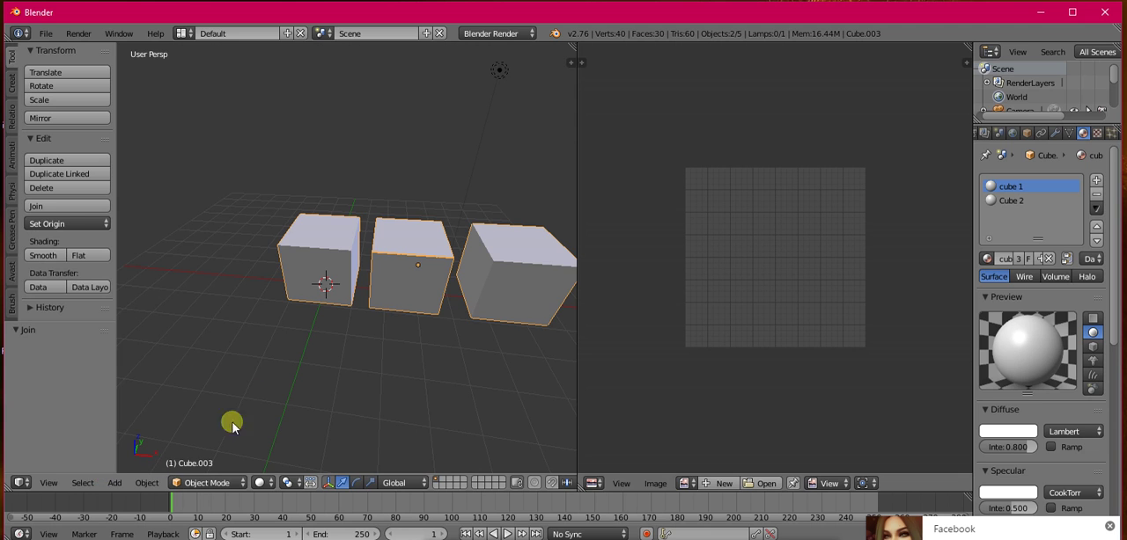
key("ctrl+alt+s")
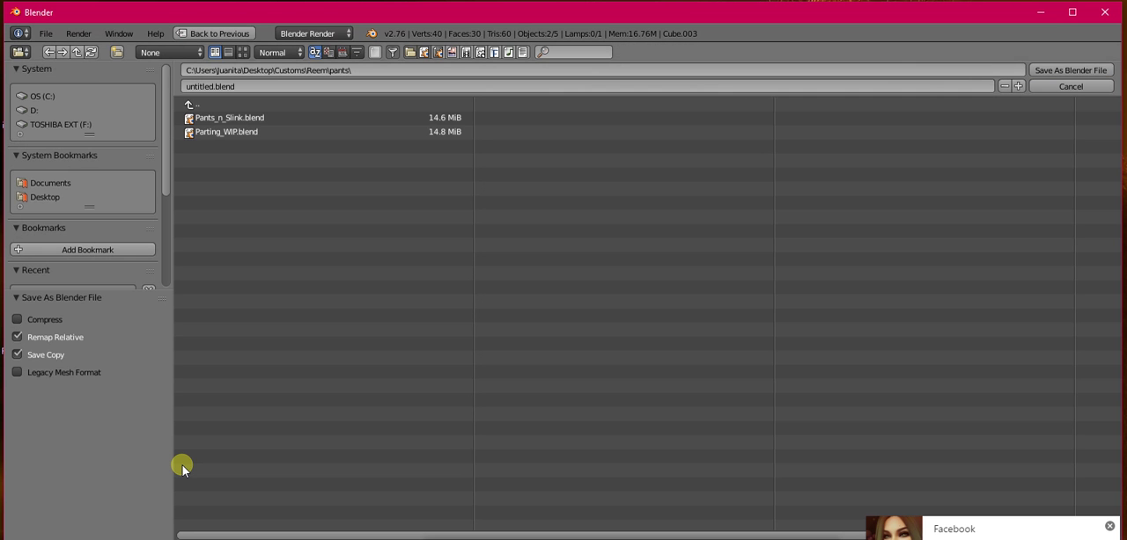